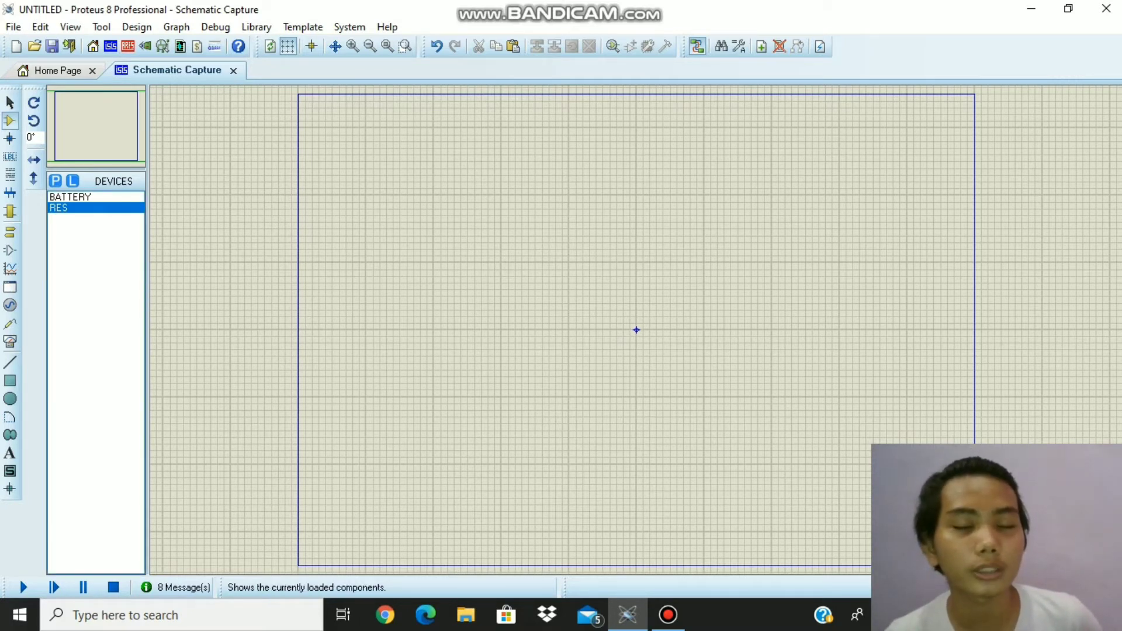
pyautogui.click(70, 197)
pyautogui.click(59, 208)
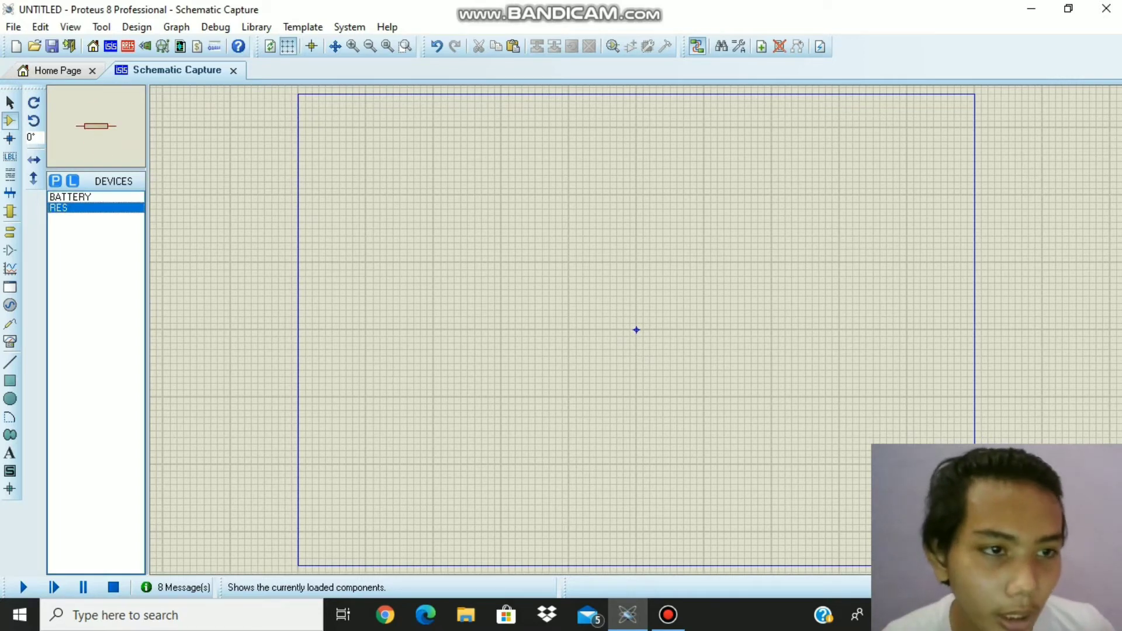
pyautogui.click(70, 197)
pyautogui.click(59, 208)
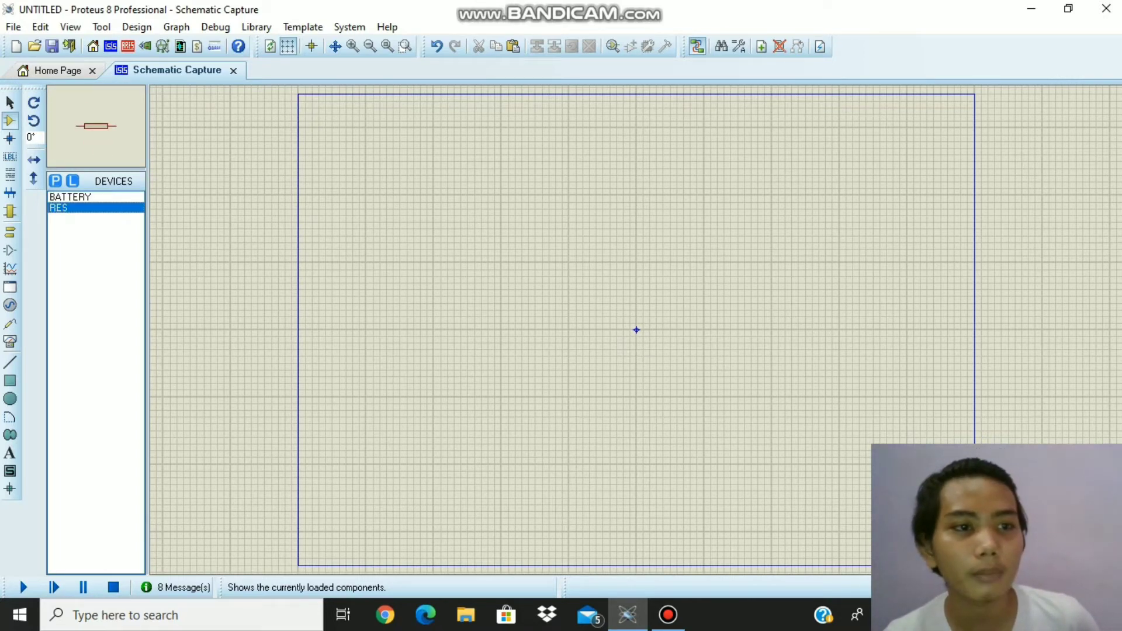
pyautogui.click(70, 197)
pyautogui.click(59, 208)
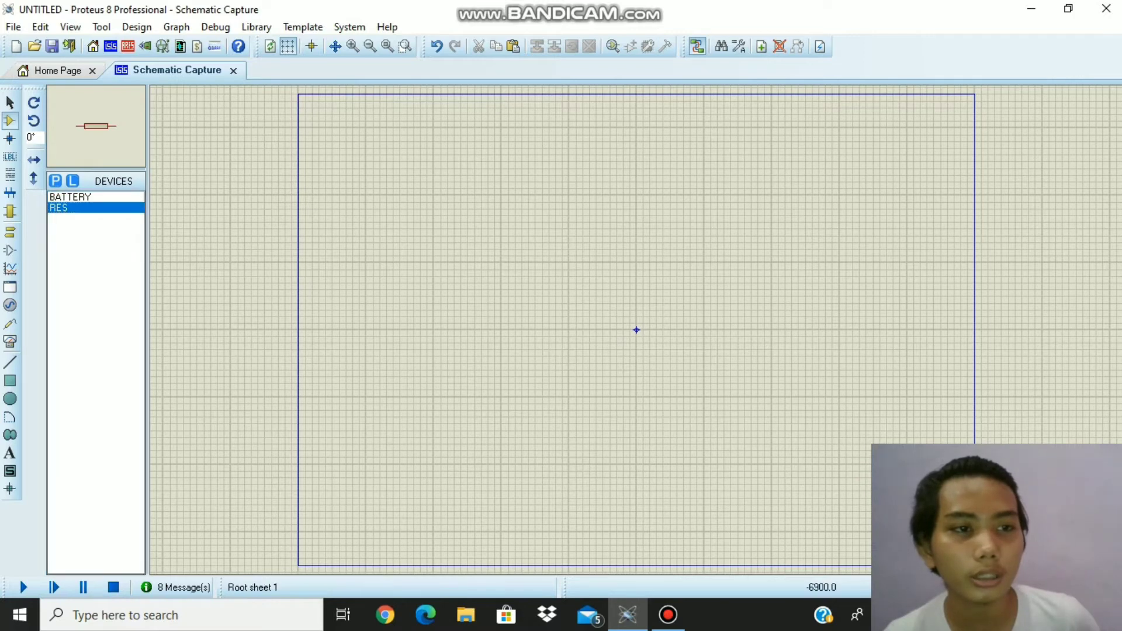
# Place a BATTERY component in the left part of the schematic sheet.
pyautogui.click(70, 197)
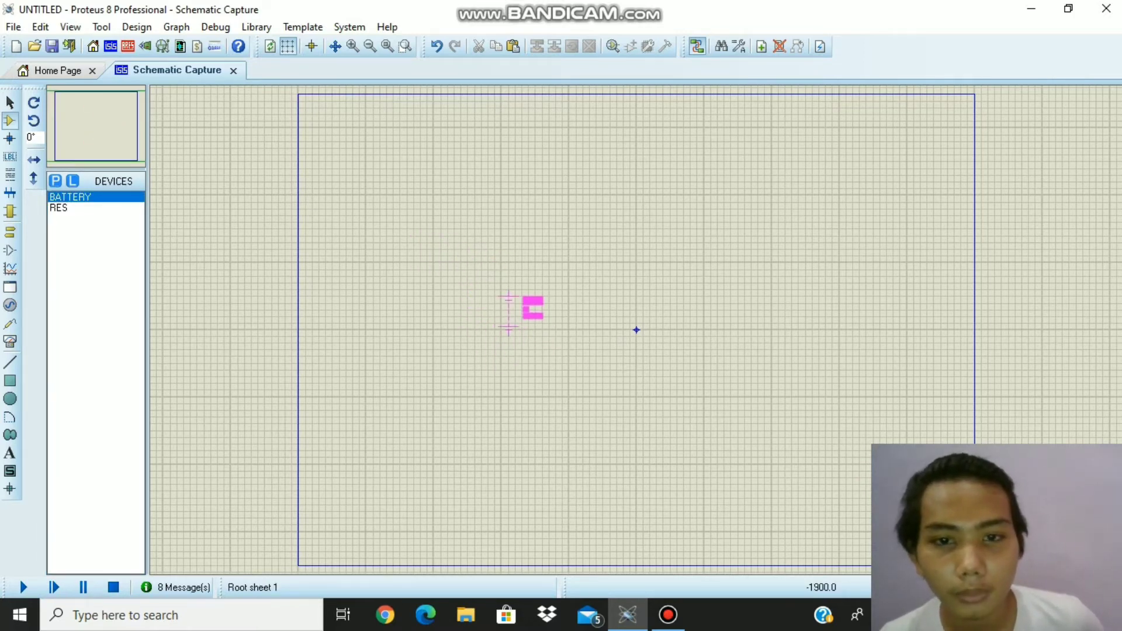
pyautogui.scroll(3, 636, 330)
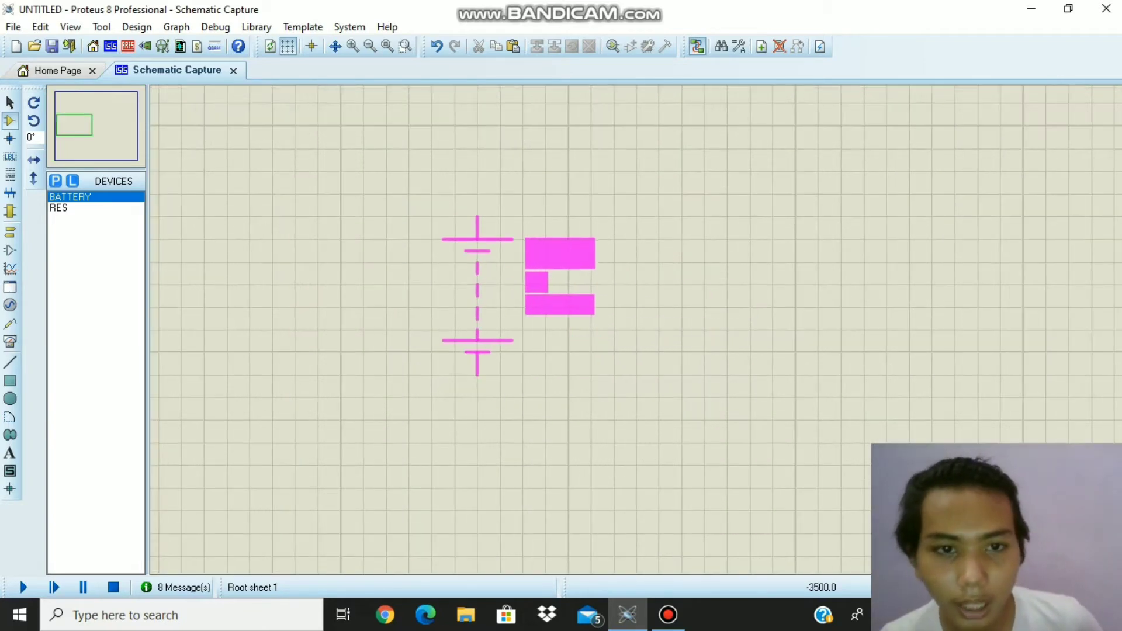
pyautogui.click(363, 273)
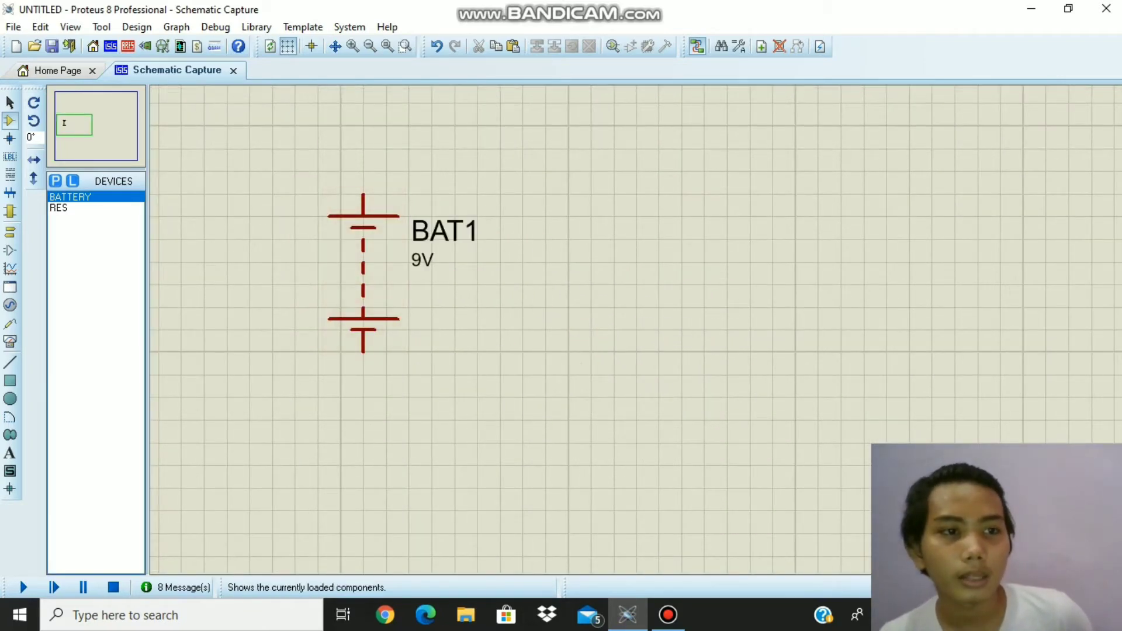
# Place two RES resistors one above the other, up and to the right of the battery.
pyautogui.click(59, 208)
pyautogui.click(671, 217)
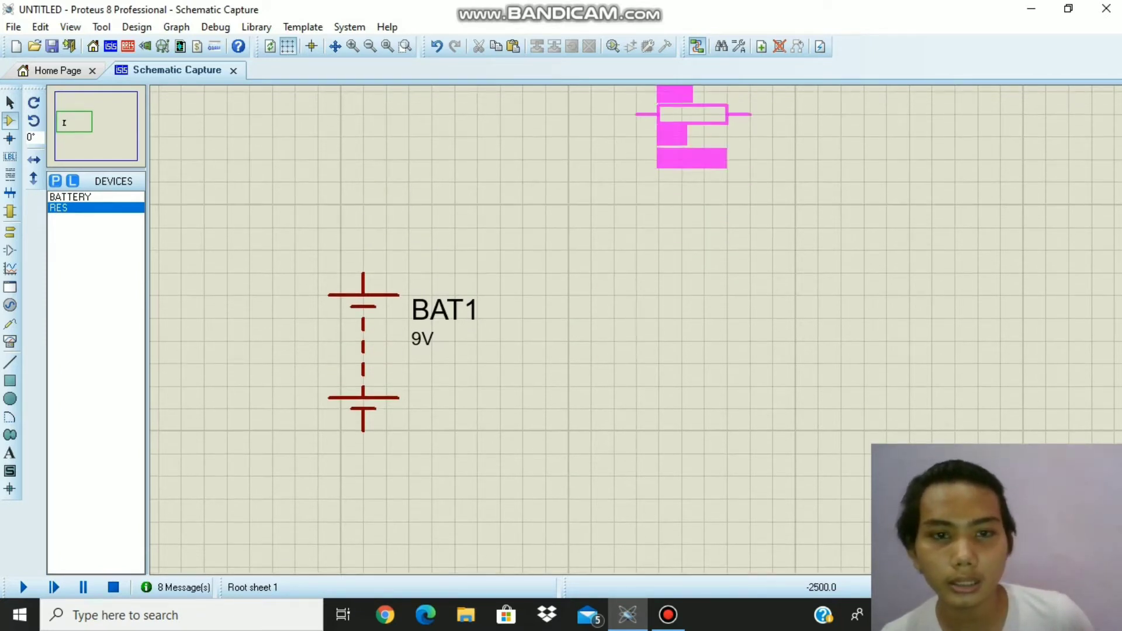
pyautogui.click(716, 114)
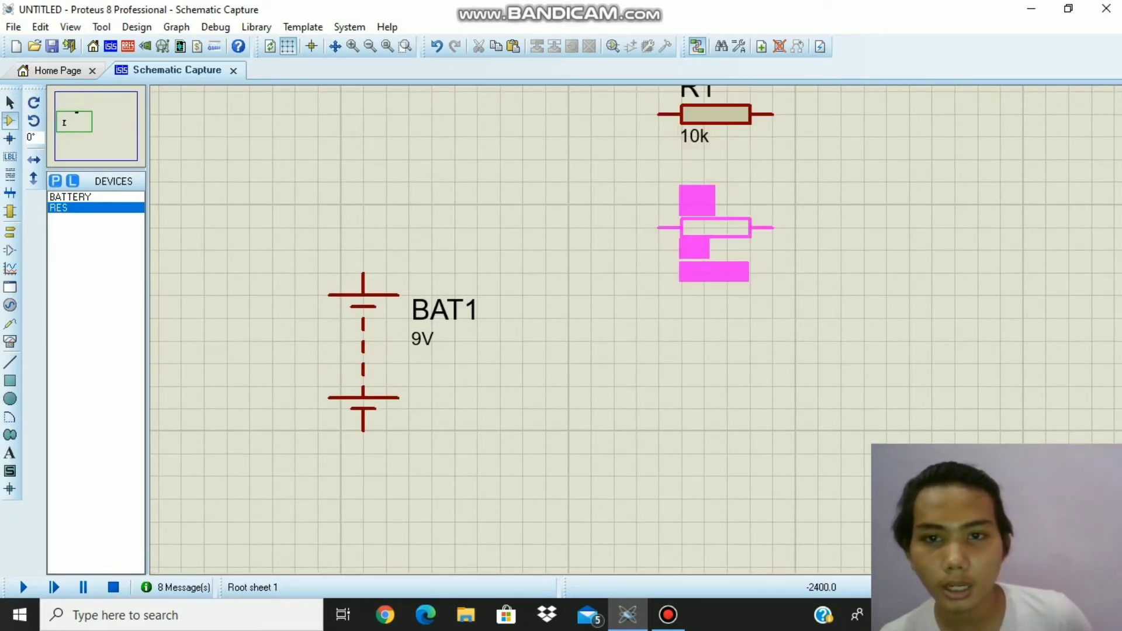
pyautogui.click(716, 227)
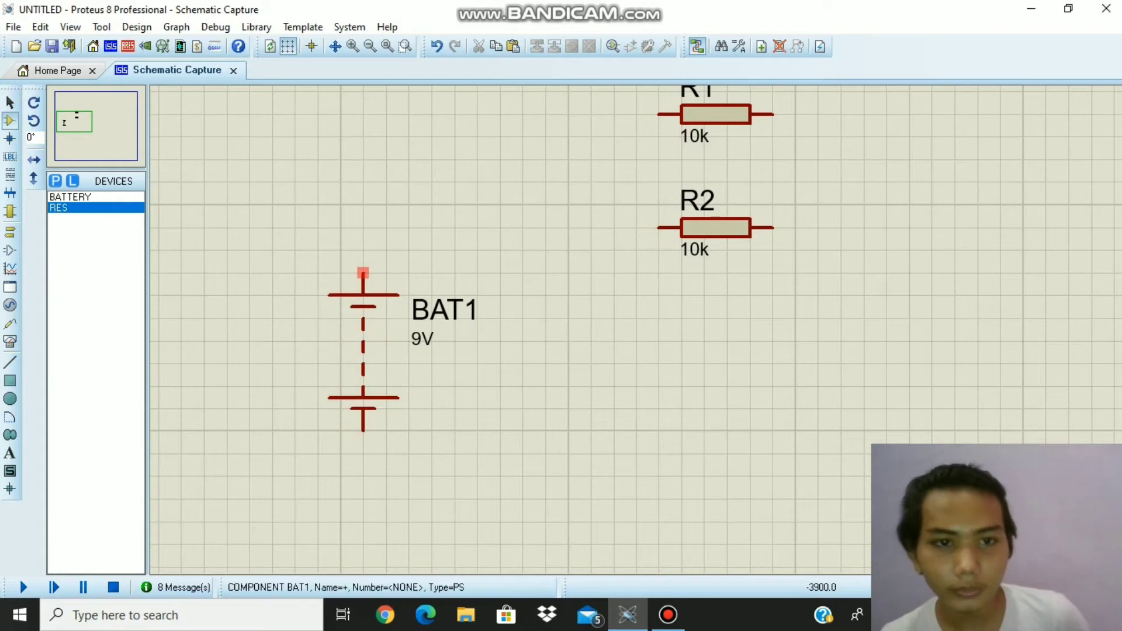
# Wire the left terminals of resistors R1 and R2 together.
pyautogui.click(362, 272)
pyautogui.press('Escape')
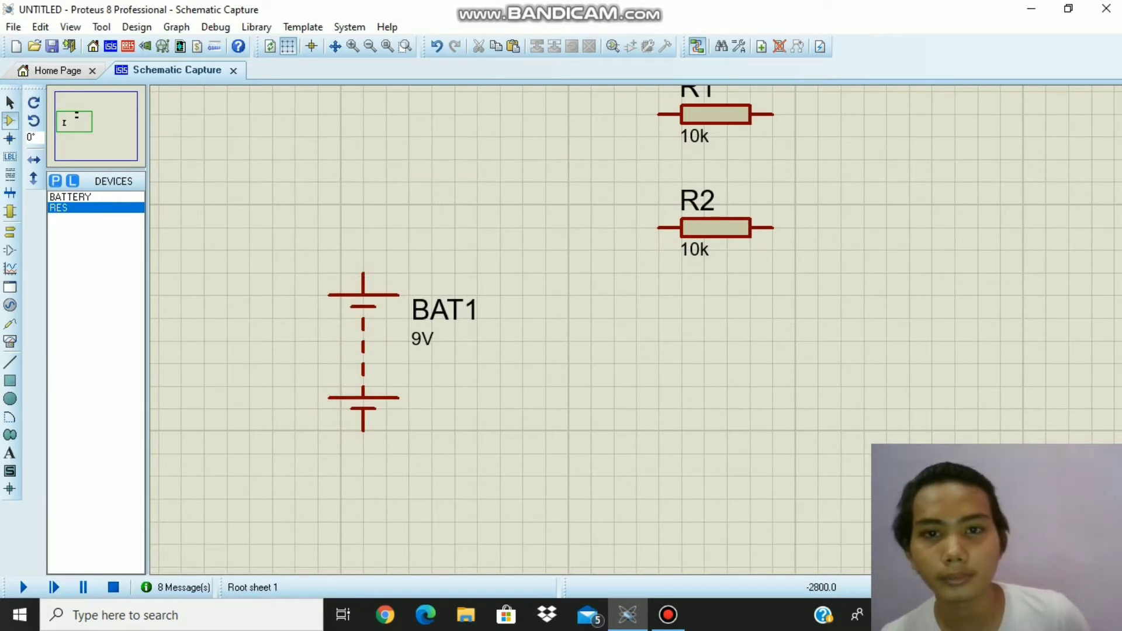
pyautogui.click(659, 114)
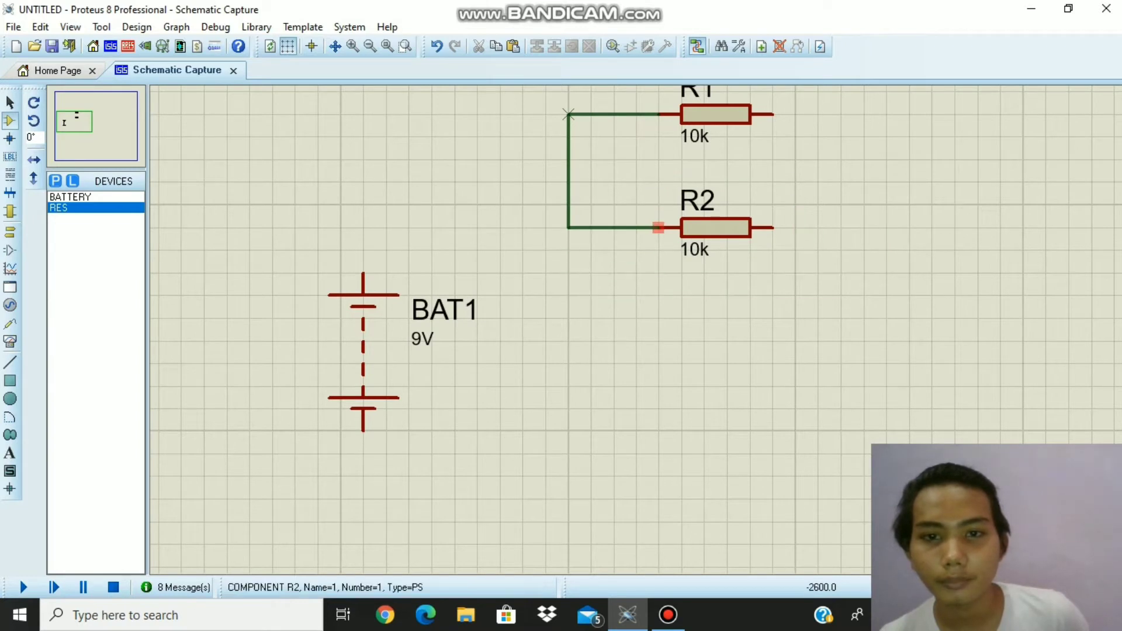
pyautogui.click(658, 227)
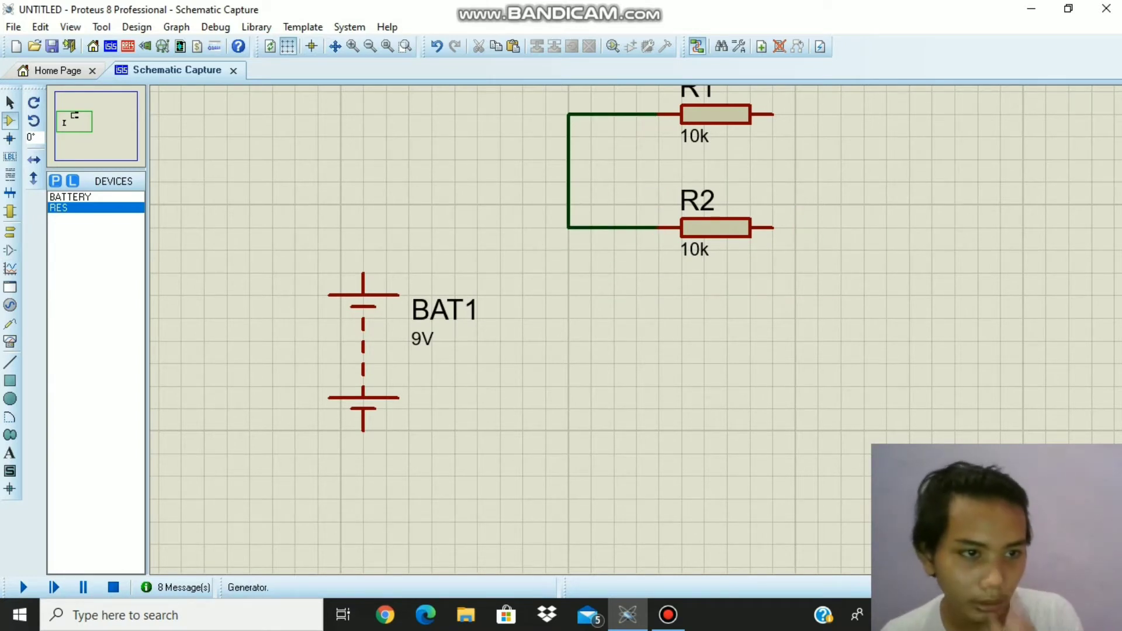
# Place two DC ammeters to the right of the resistors, one in line with R1 and one in line with R2.
pyautogui.click(10, 341)
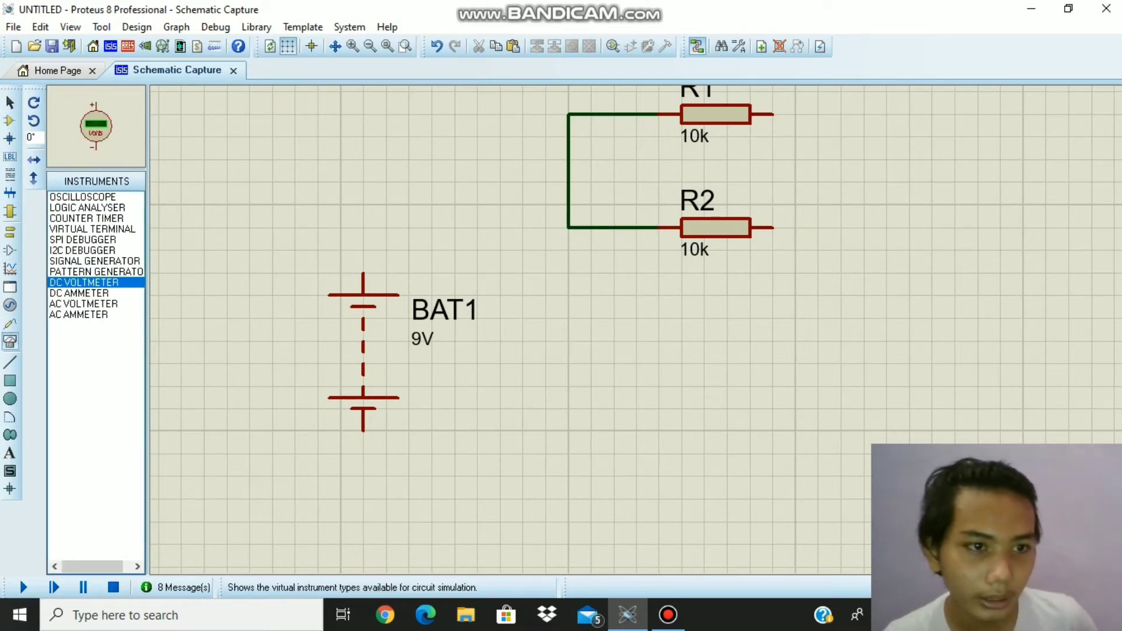
pyautogui.click(79, 293)
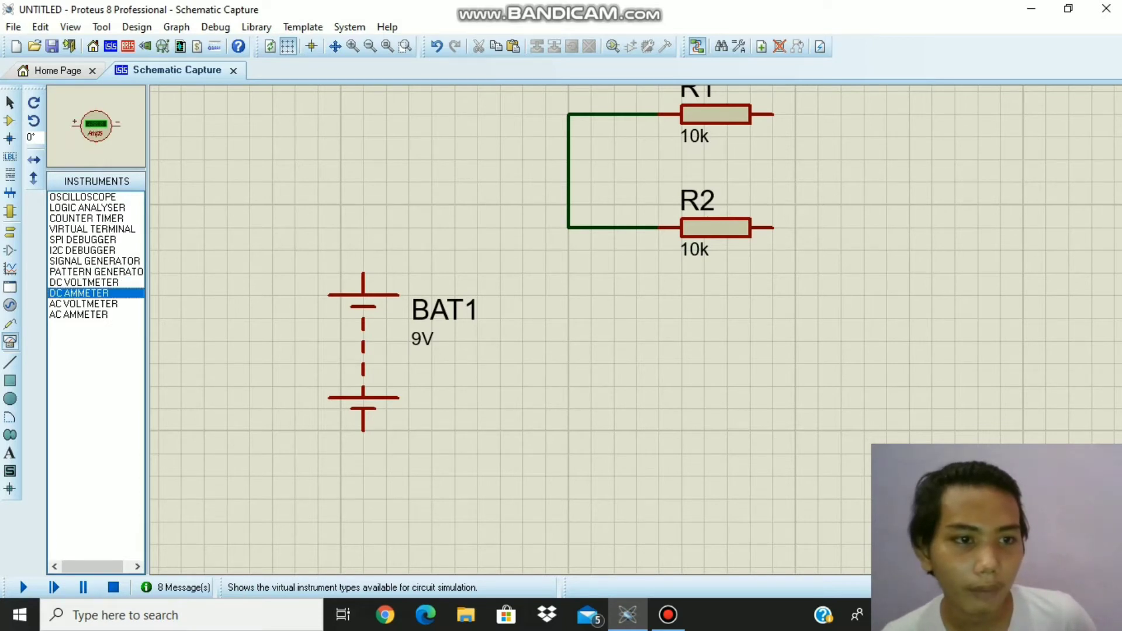
pyautogui.click(865, 319)
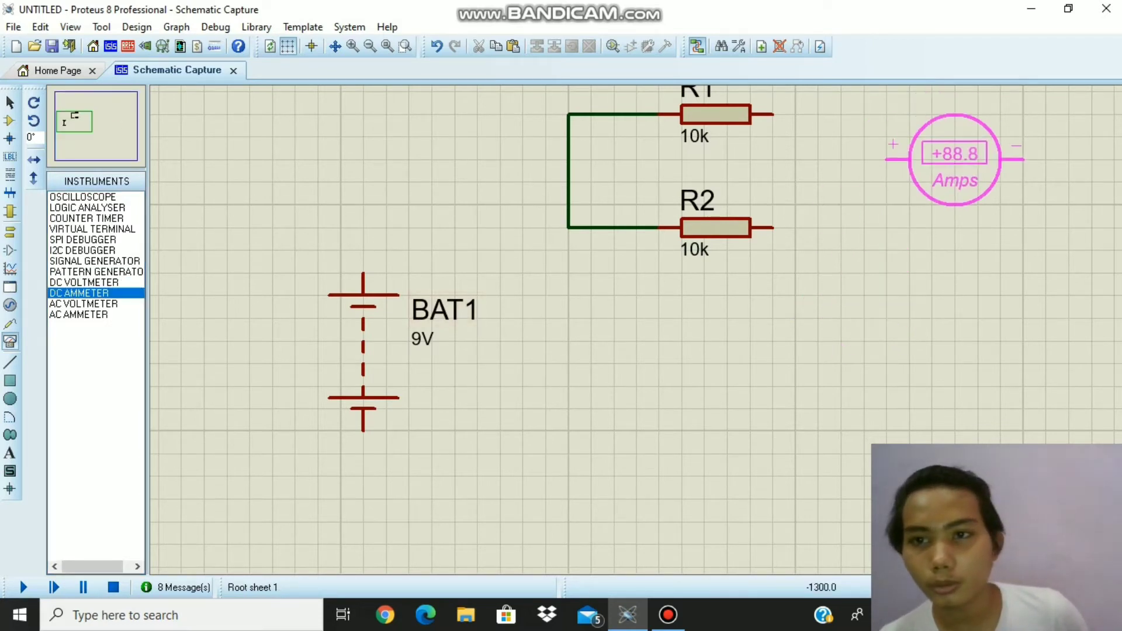
pyautogui.click(910, 116)
pyautogui.click(910, 228)
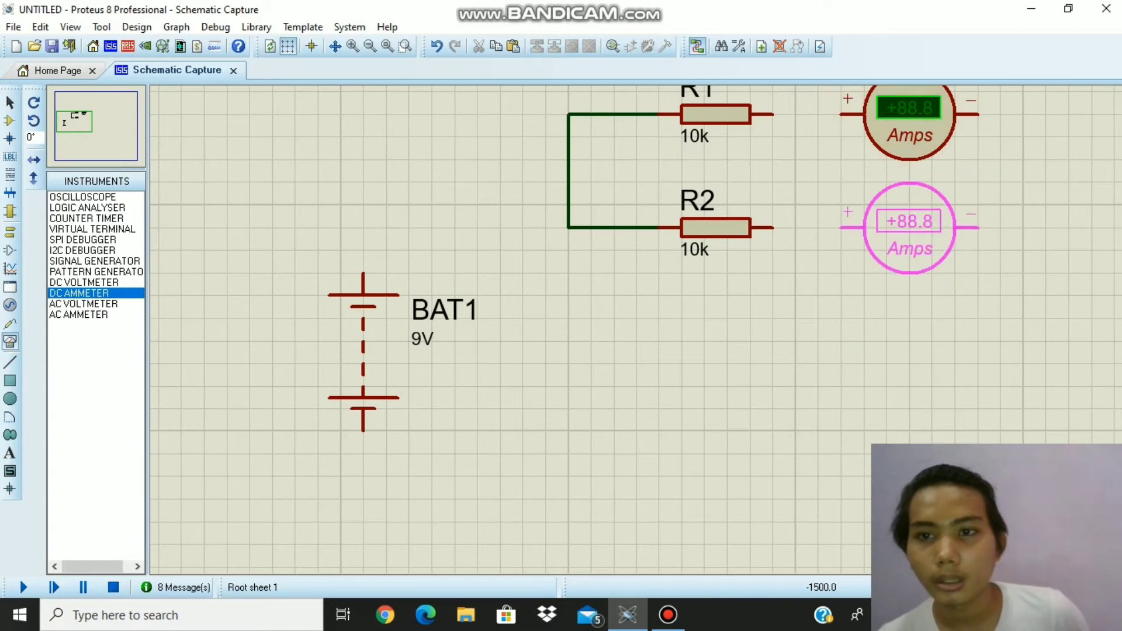
pyautogui.click(910, 228)
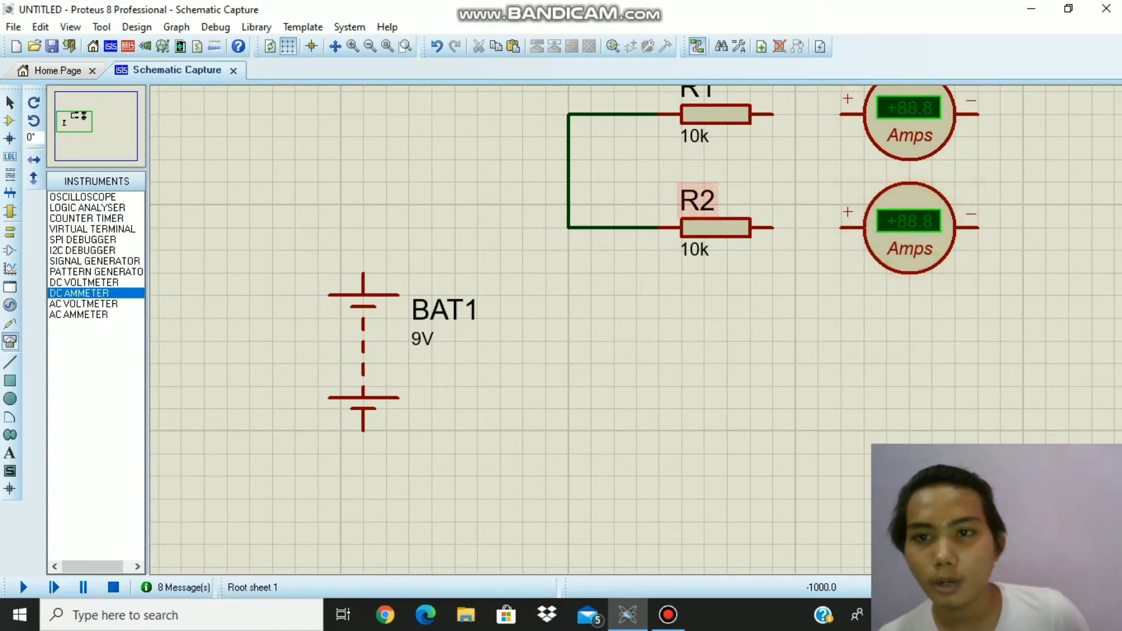
# Add two more DC ammeters, one right of the ammeter pair and one above the battery, wired to the resistors' left junction.
pyautogui.scroll(-2, 636, 331)
pyautogui.scroll(1, 835, 285)
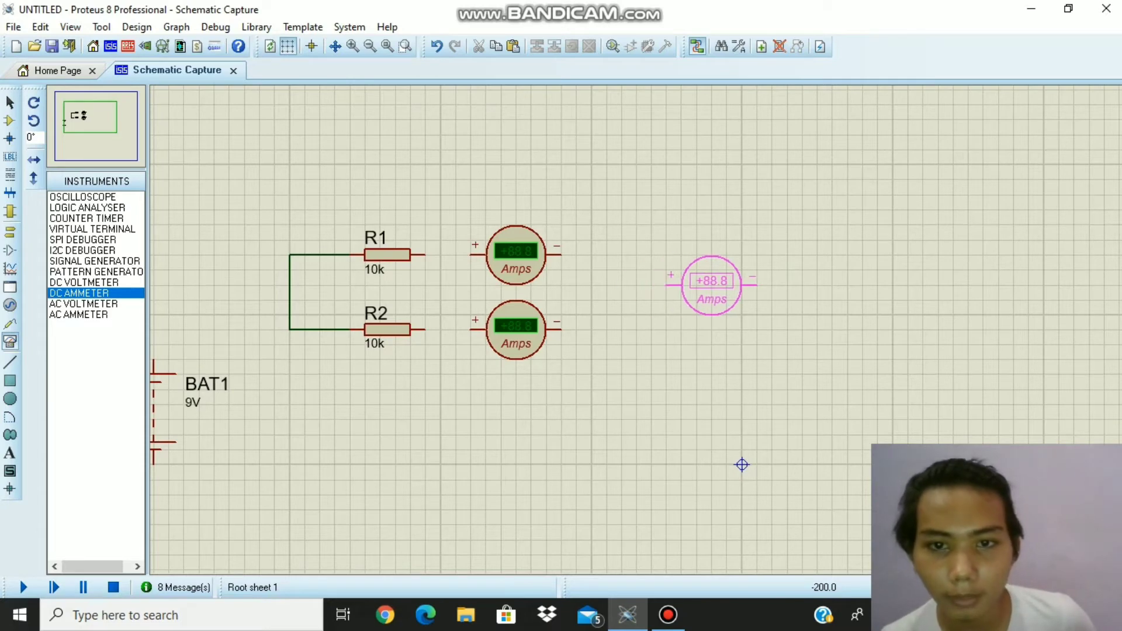
pyautogui.click(712, 286)
pyautogui.press('F7')
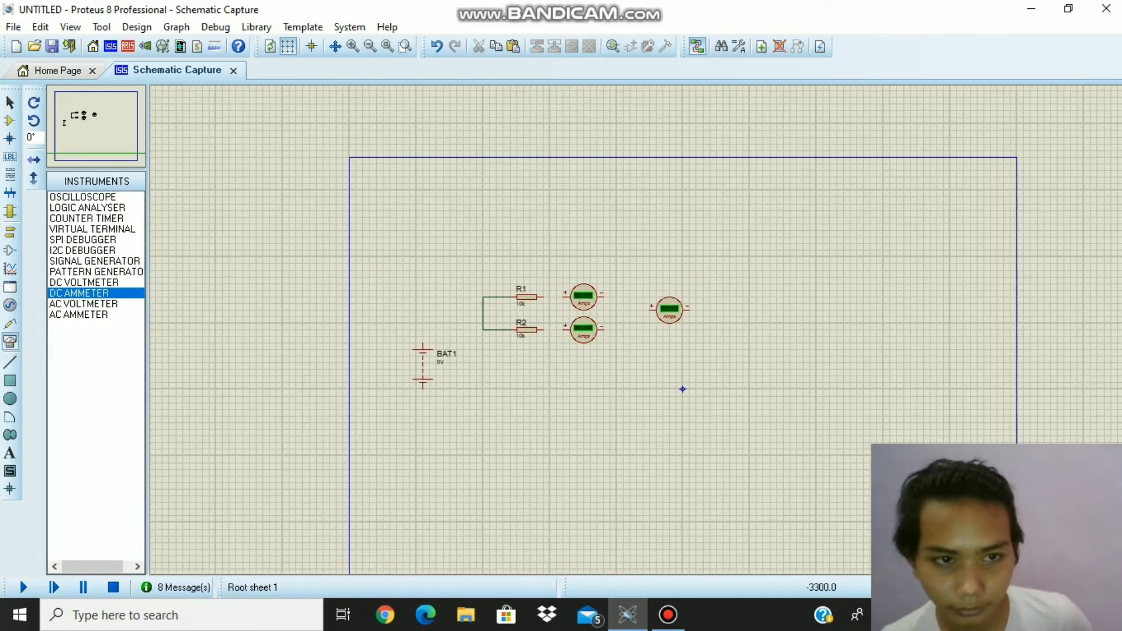
pyautogui.press('F6')
pyautogui.click(587, 339)
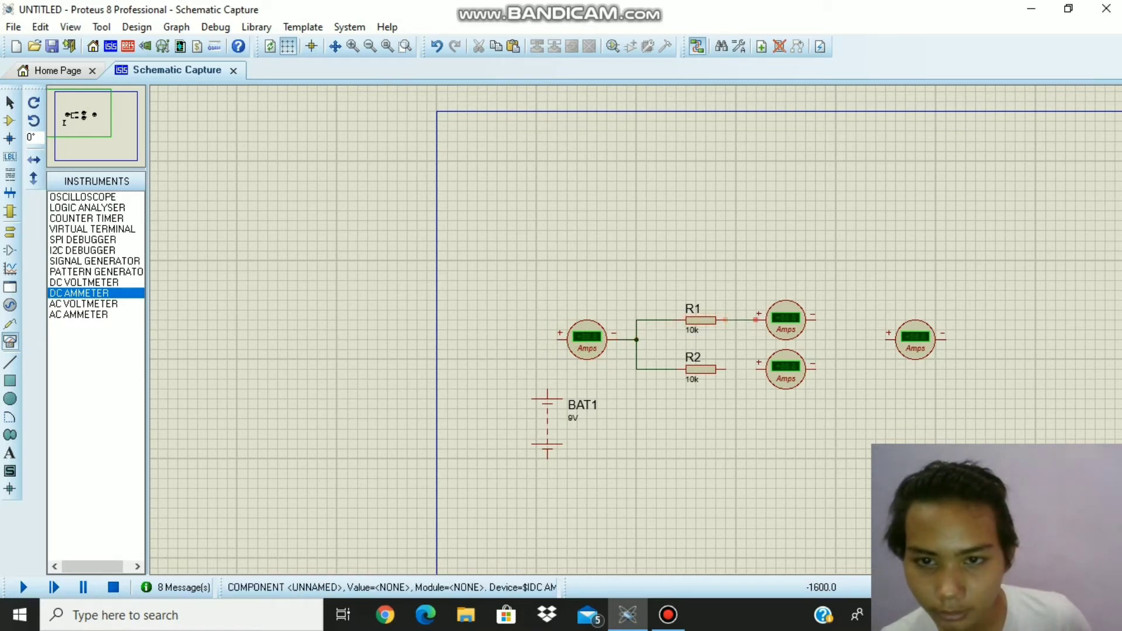
# Wire the right terminals of R1 and R2 to the positive terminals of their in-line ammeters.
pyautogui.click(725, 320)
pyautogui.click(758, 320)
pyautogui.click(725, 370)
pyautogui.click(757, 370)
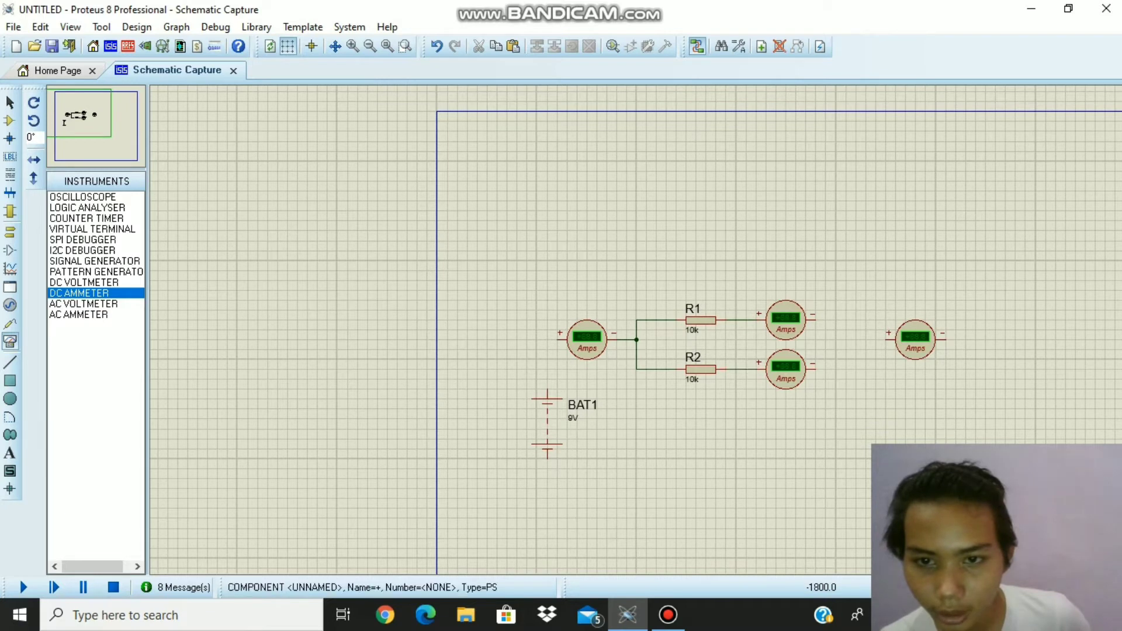
# Join the negative terminals of the two branch ammeters and wire the junction to the positive terminal of the rightmost ammeter.
pyautogui.click(815, 320)
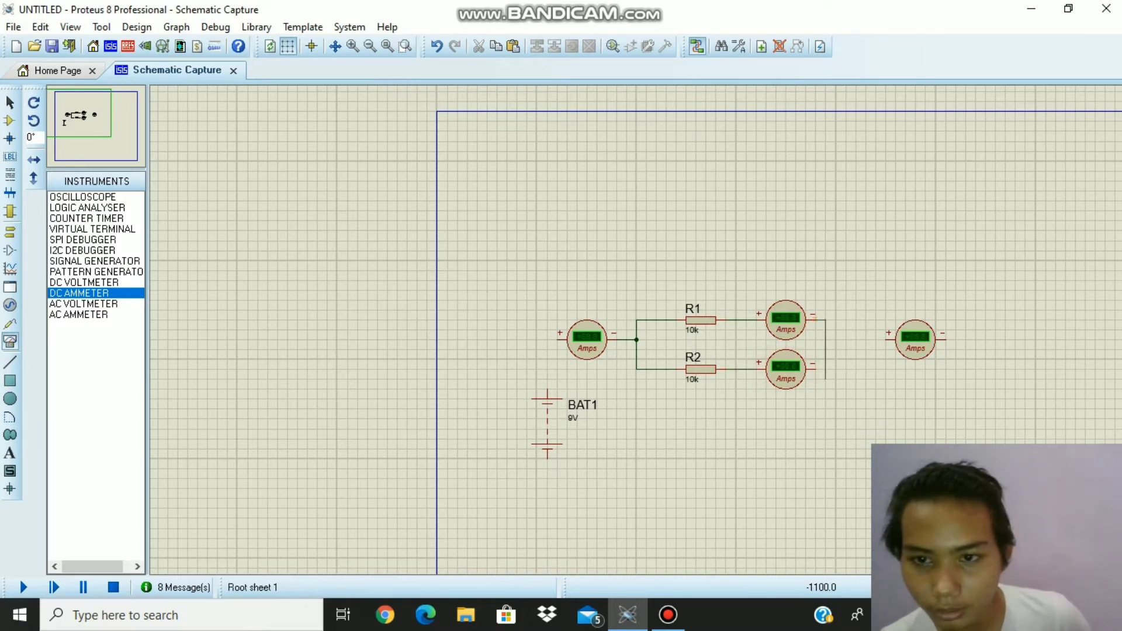
pyautogui.click(813, 370)
pyautogui.click(825, 340)
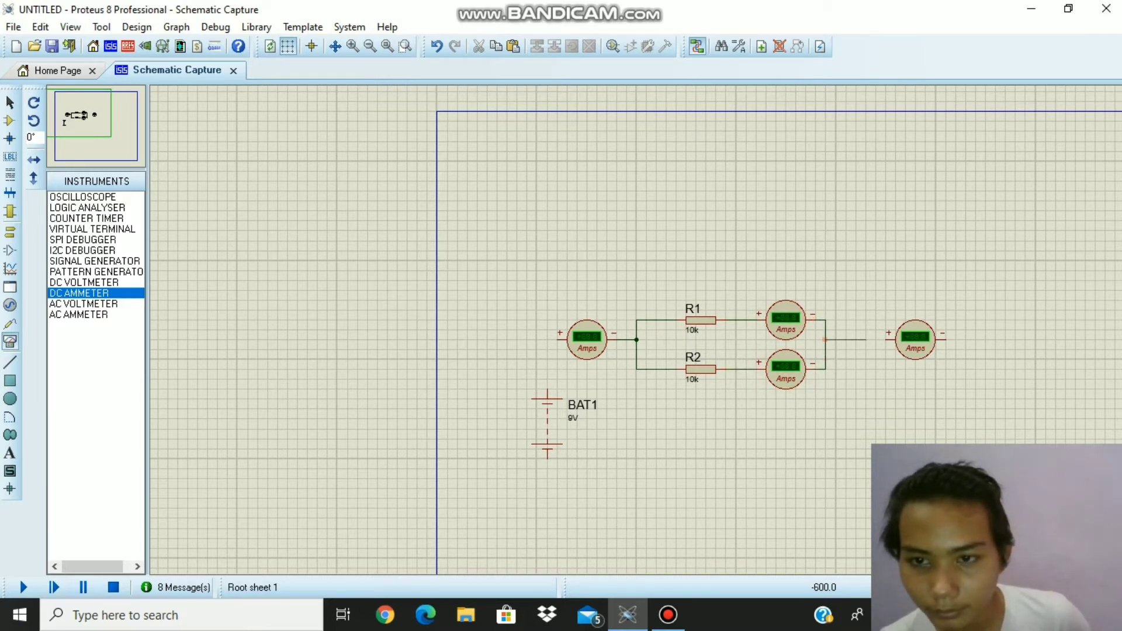
pyautogui.click(887, 339)
# Close the circuit by wiring the rightmost ammeter to the battery's negative terminal and the leftmost ammeter to its positive terminal.
pyautogui.click(945, 339)
pyautogui.click(547, 459)
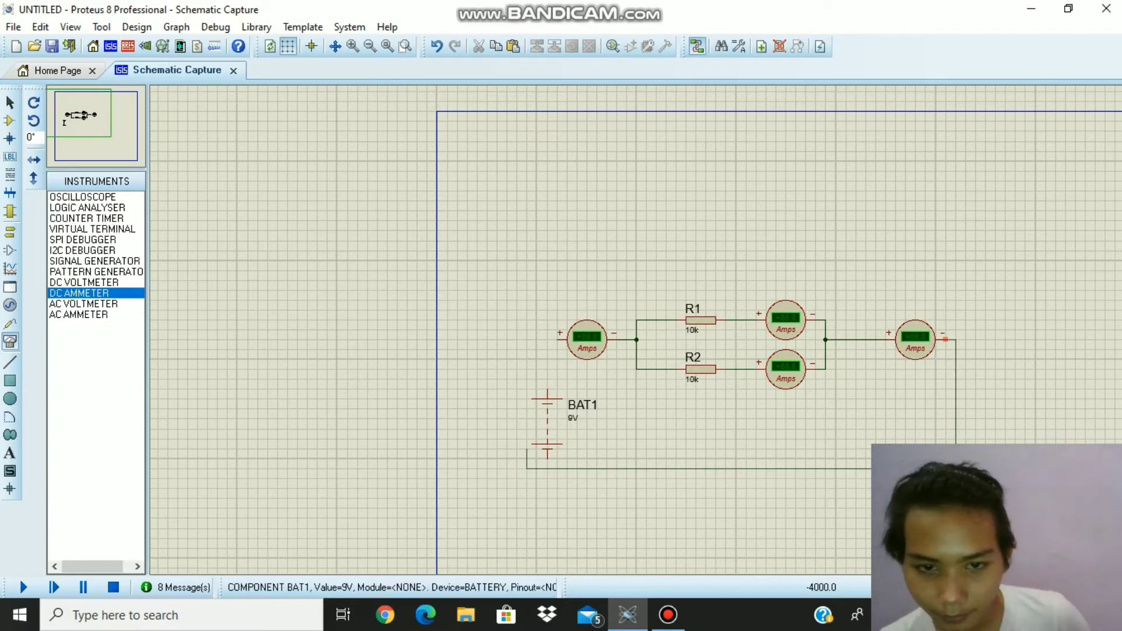
pyautogui.click(559, 339)
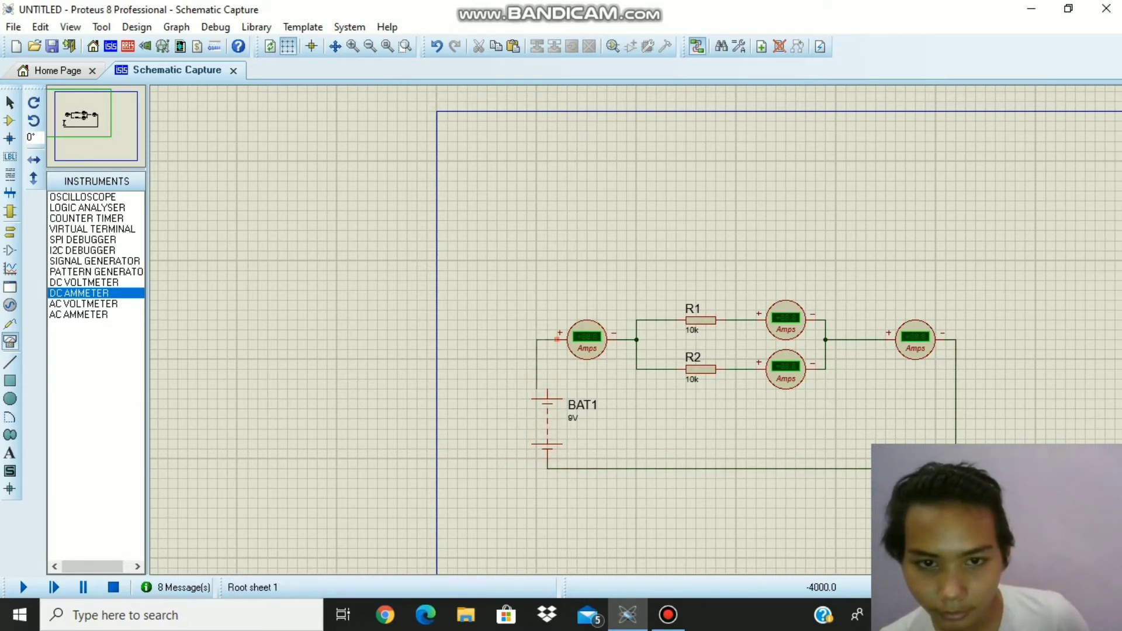
pyautogui.click(547, 391)
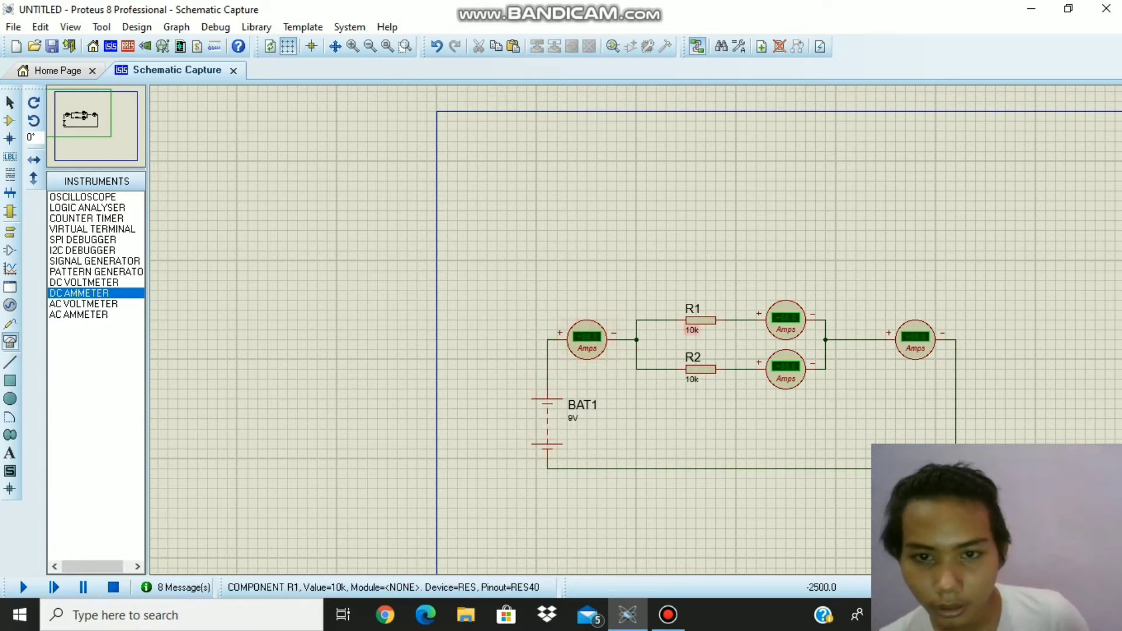
# Set the resistance value of R1 to 5.
pyautogui.rightClick(706, 321)
pyautogui.click(751, 154)
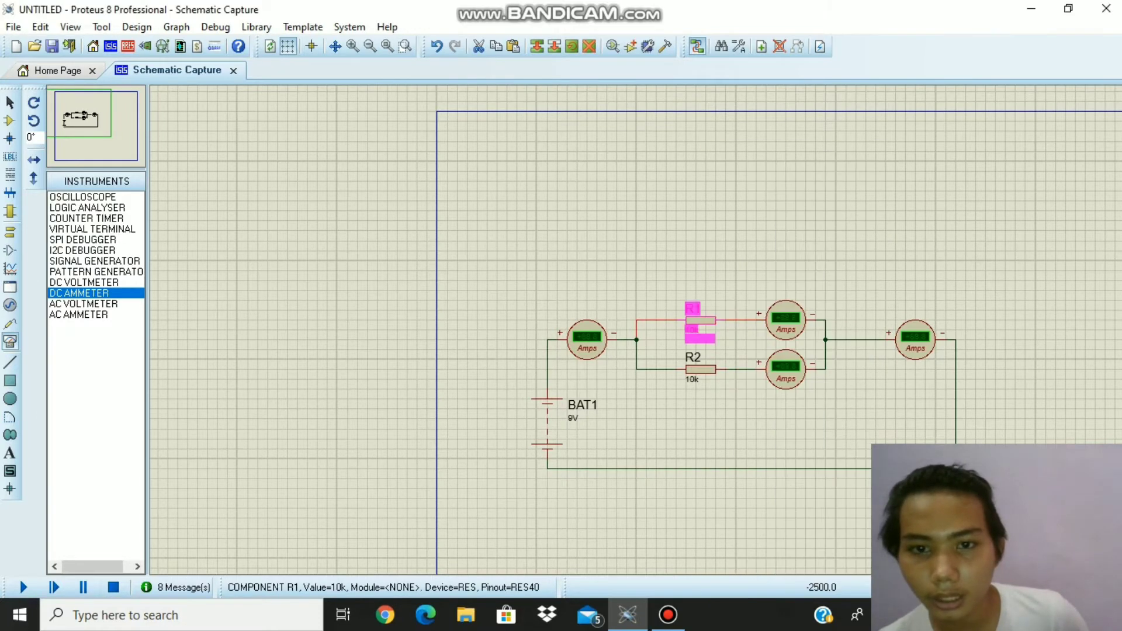
pyautogui.press('BackSpace')
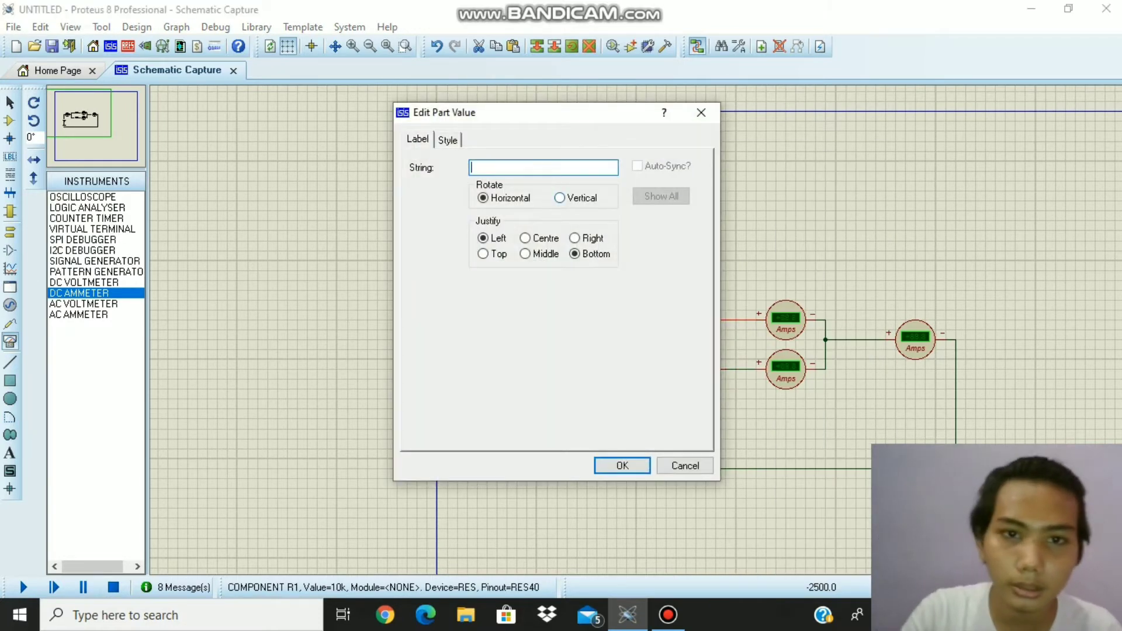
pyautogui.write('5')
pyautogui.press('Return')
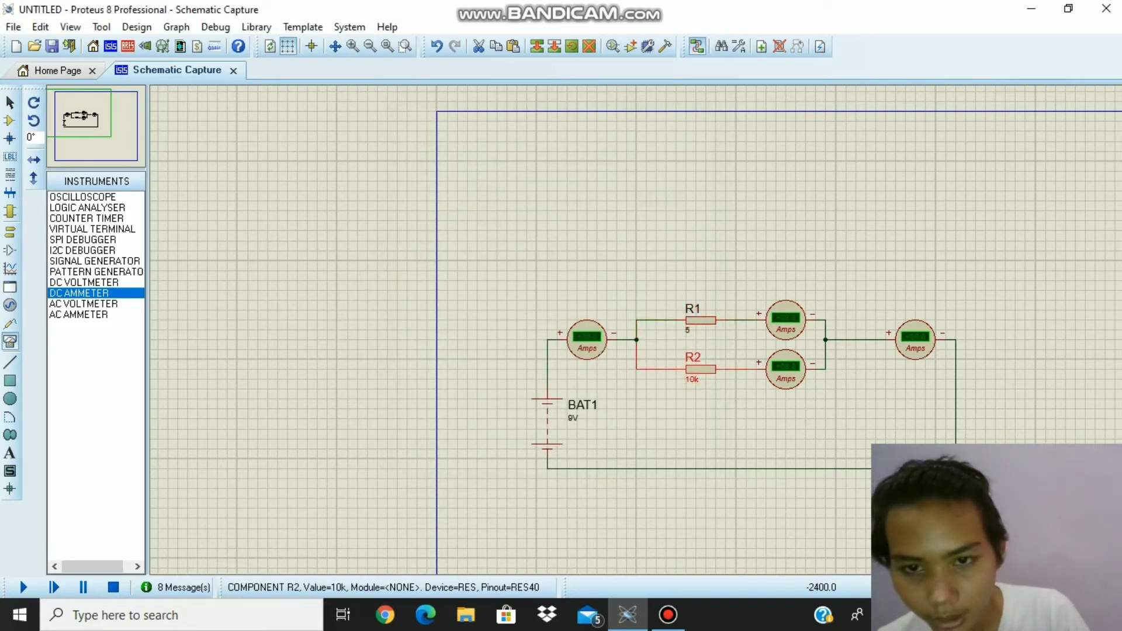
# Set the resistance value of R2 to 20.
pyautogui.doubleClick(692, 380)
pyautogui.press('BackSpace')
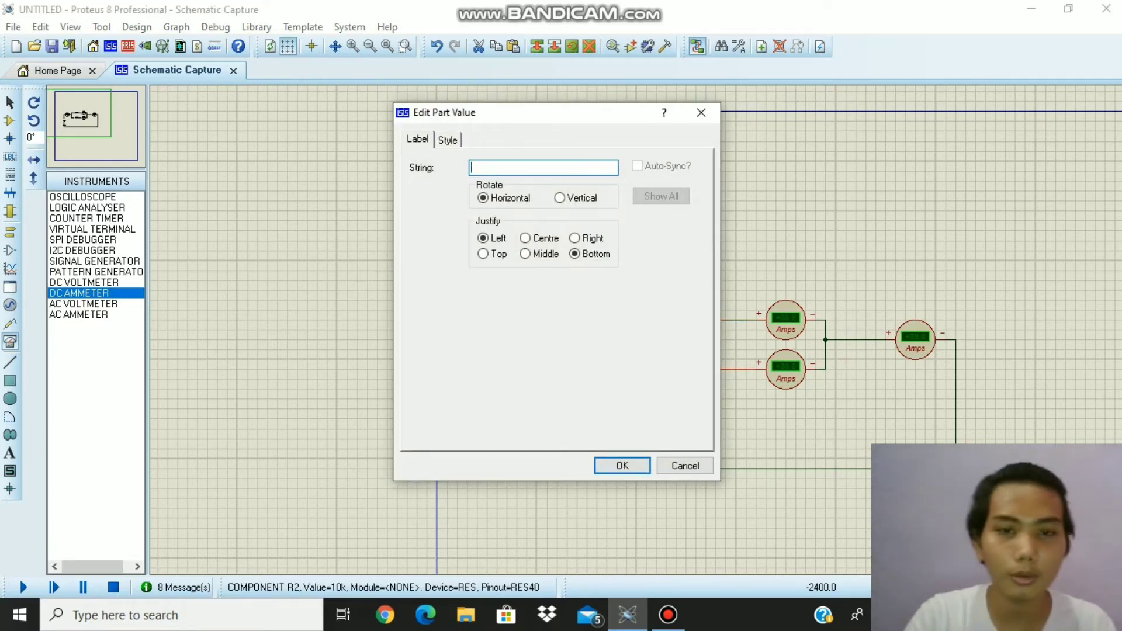
pyautogui.write('20')
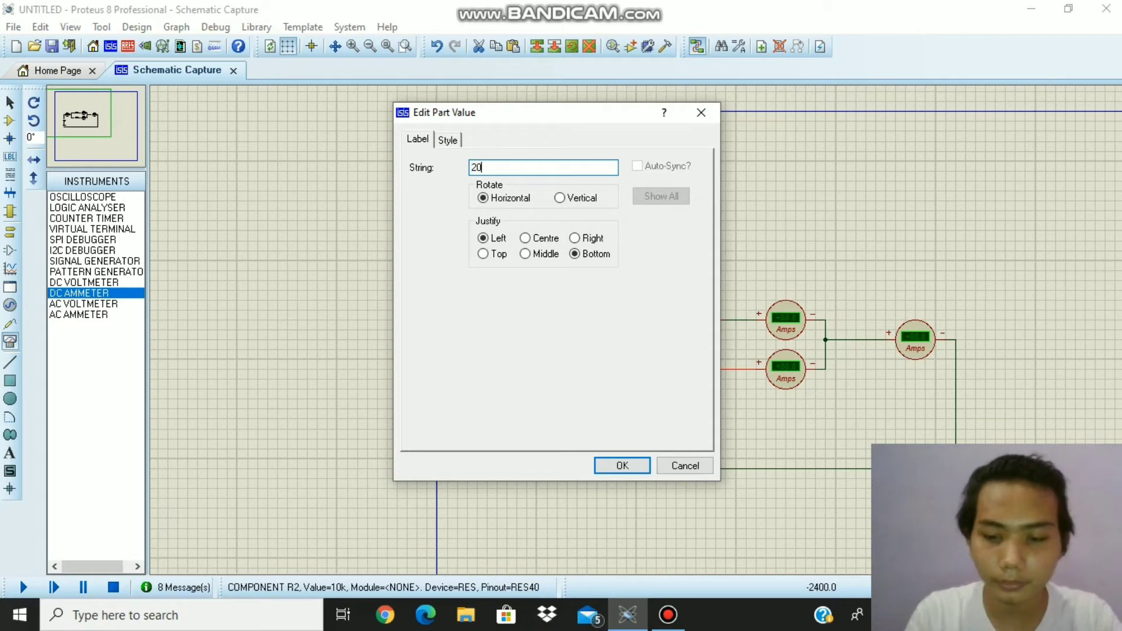
pyautogui.press('Return')
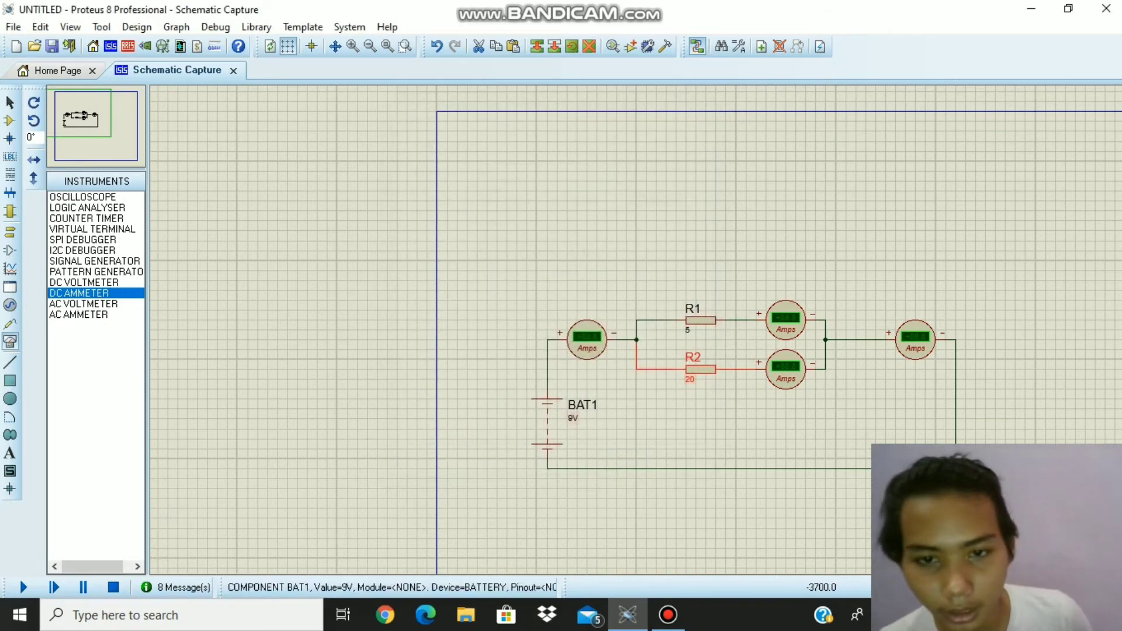
# Run the circuit simulation and examine the current readings on the four ammeters.
pyautogui.click(24, 587)
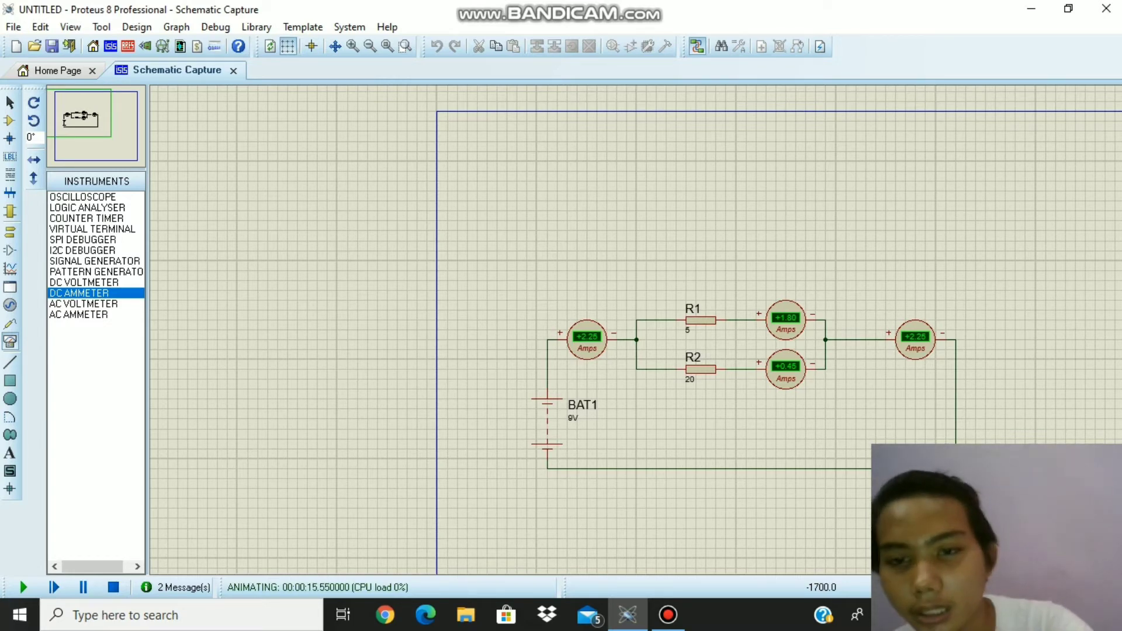
pyautogui.scroll(2, 766, 369)
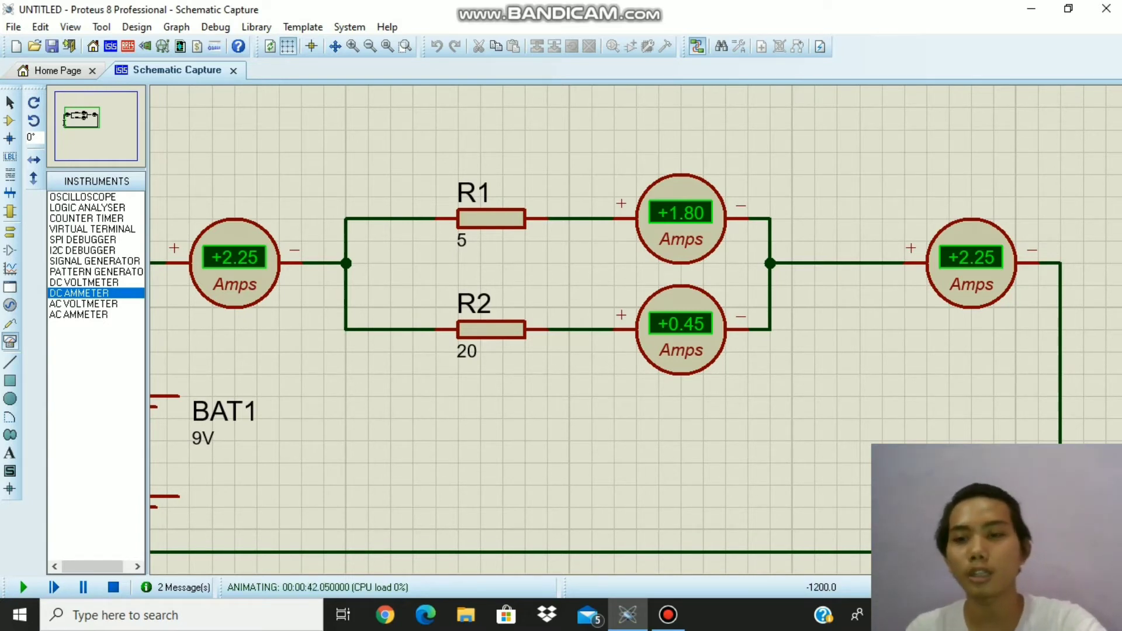
pyautogui.scroll(-2, 637, 330)
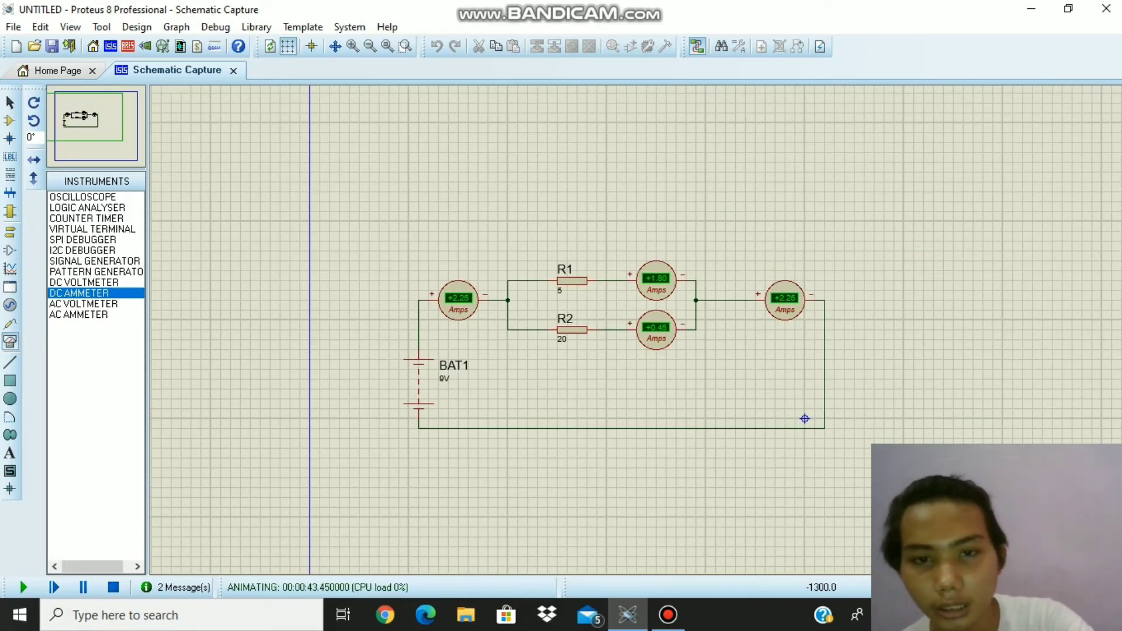
# Stop the running simulation of the parallel circuit.
pyautogui.scroll(-1, 804, 418)
pyautogui.scroll(2, 754, 388)
pyautogui.scroll(-1, 924, 261)
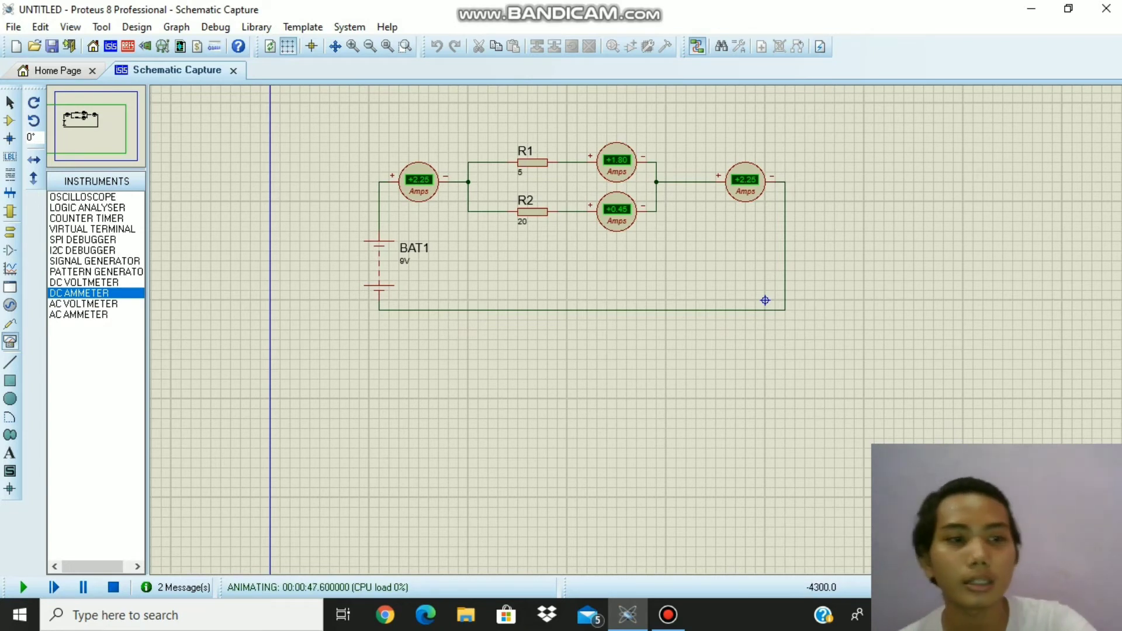
pyautogui.click(113, 587)
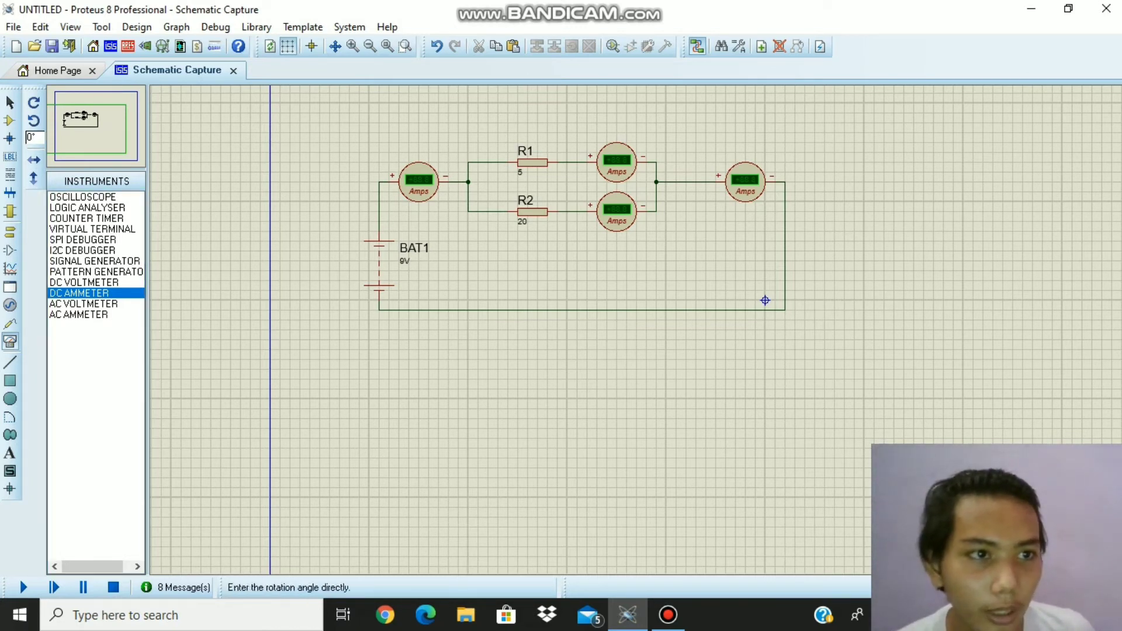
# Place two more RES resistors and a second BATTERY in the empty area below the parallel circuit.
pyautogui.click(9, 121)
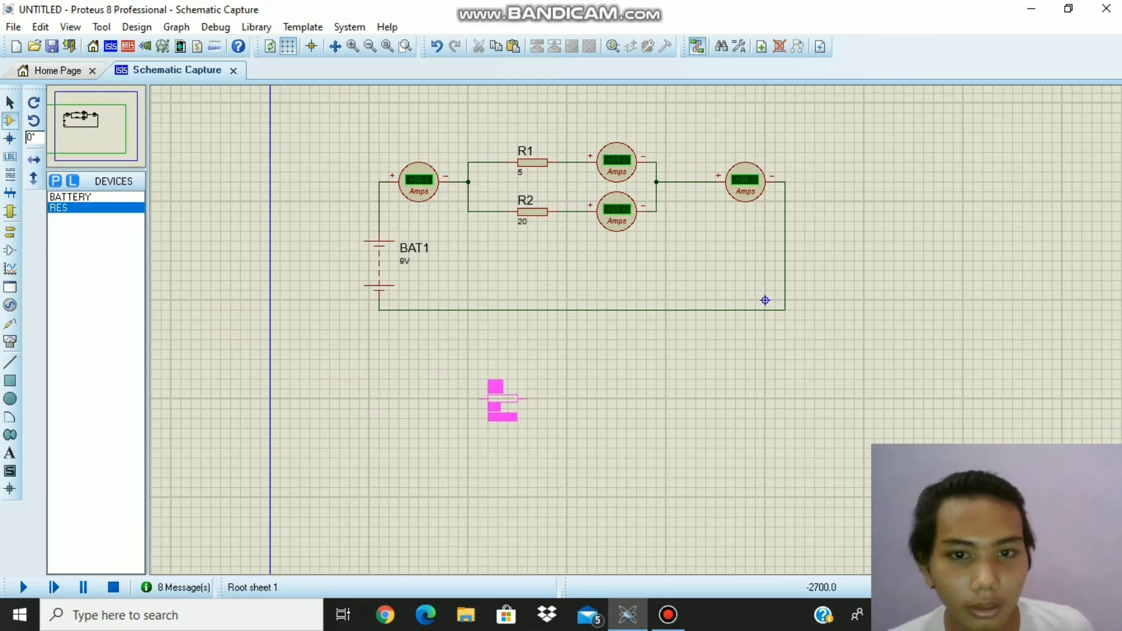
pyautogui.click(493, 358)
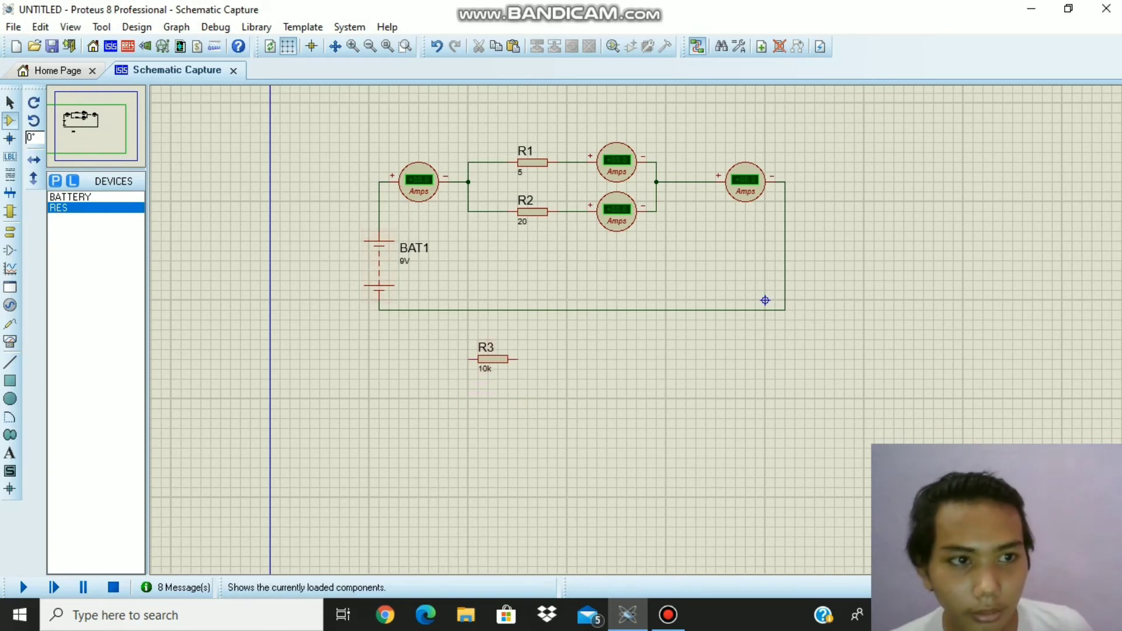
pyautogui.click(55, 181)
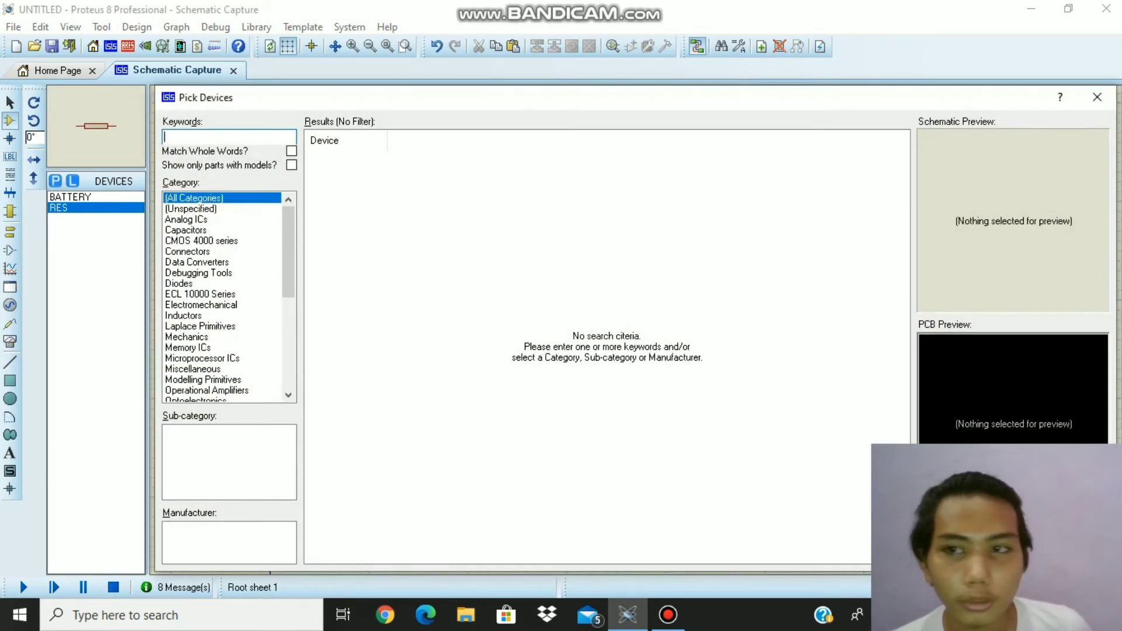
pyautogui.click(1097, 97)
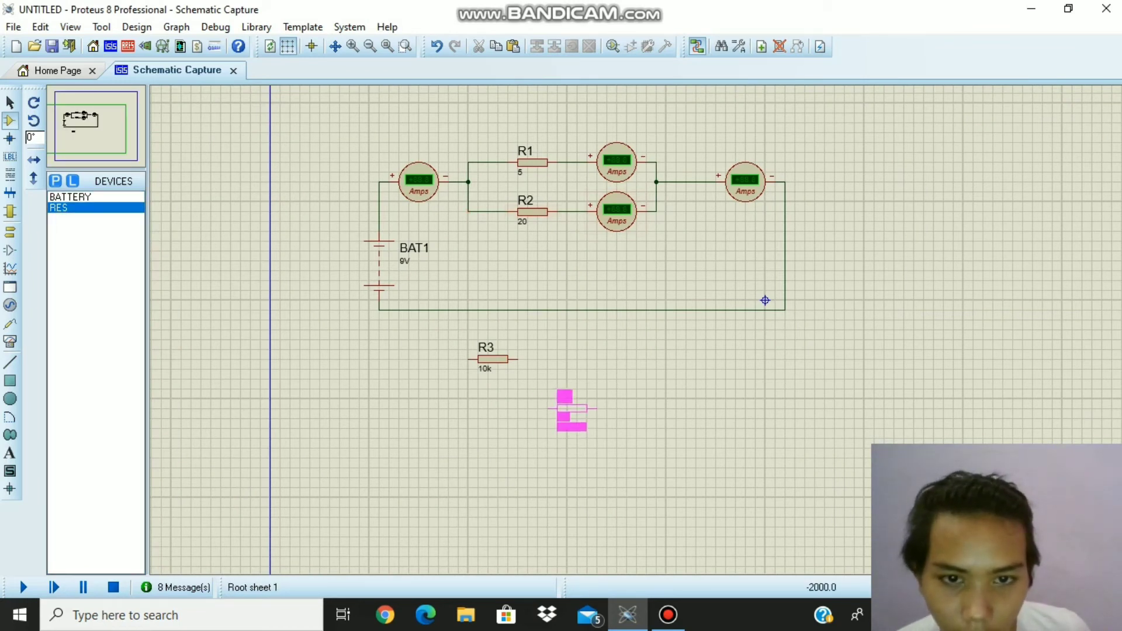
pyautogui.click(572, 408)
pyautogui.click(70, 197)
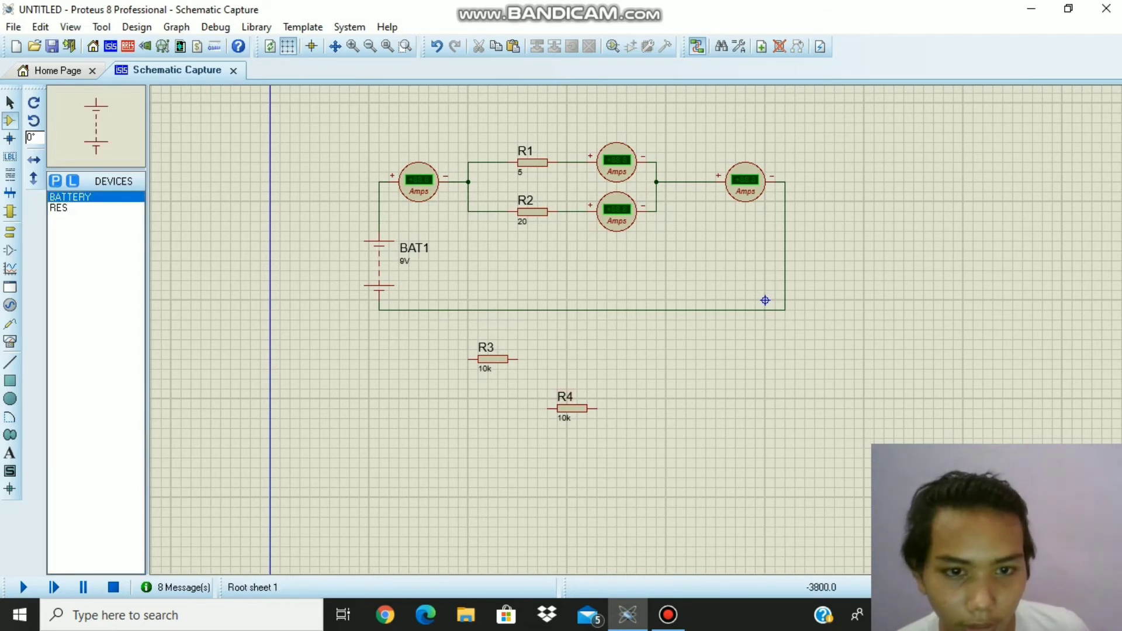
pyautogui.click(389, 423)
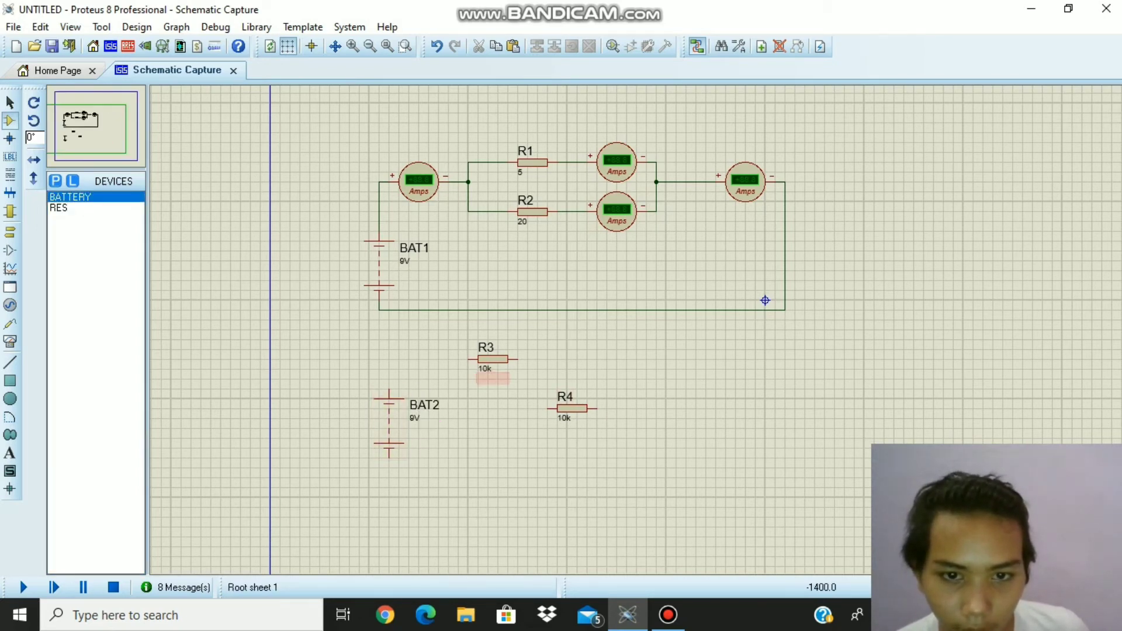
# Move R4 farther down and to the right of R3, and wire BAT2's positive terminal to the left end of R3.
pyautogui.moveTo(571, 408); pyautogui.dragTo(621, 439)
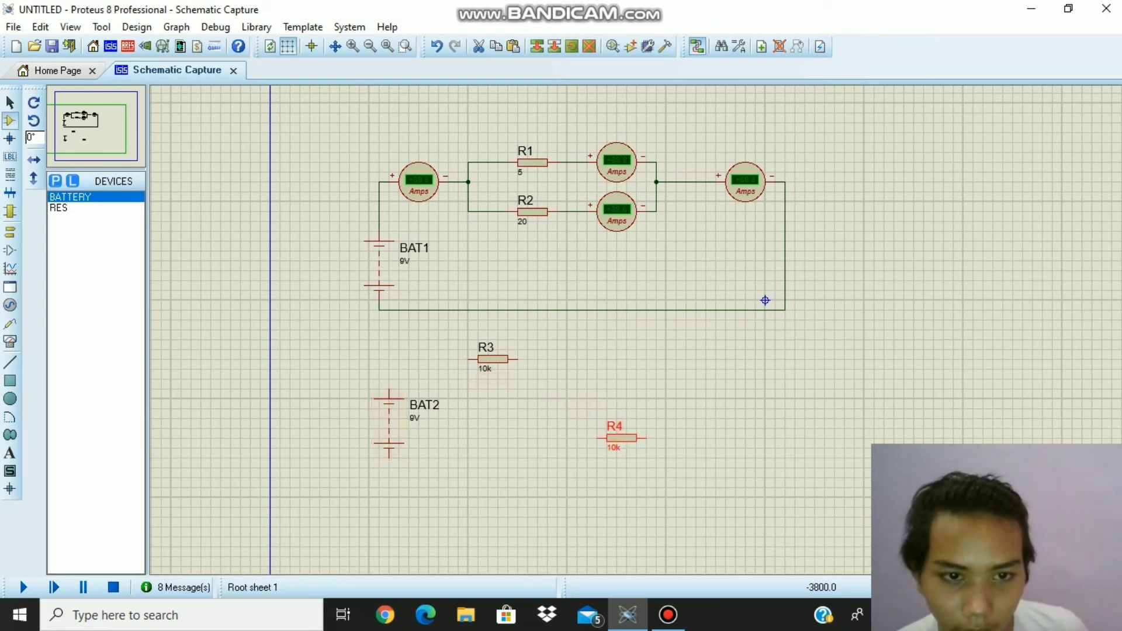
pyautogui.click(389, 387)
pyautogui.click(388, 389)
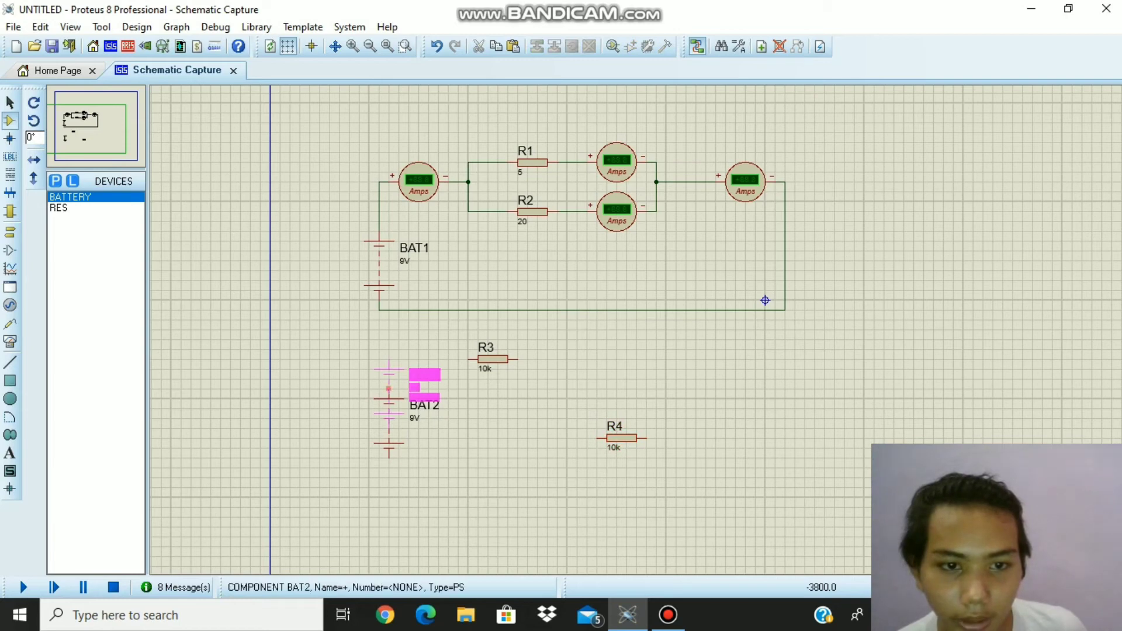
pyautogui.click(389, 389)
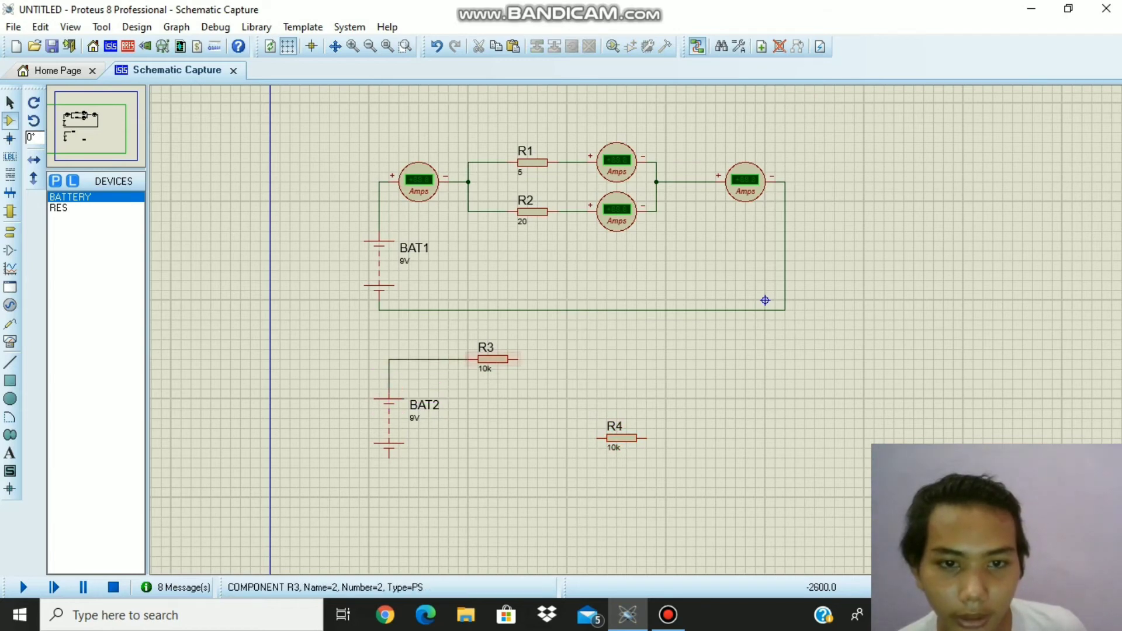
pyautogui.click(469, 359)
# Rotate R4 clockwise to stand vertically and wire it in series between R3's right end and BAT2's negative terminal.
pyautogui.rightClick(640, 437)
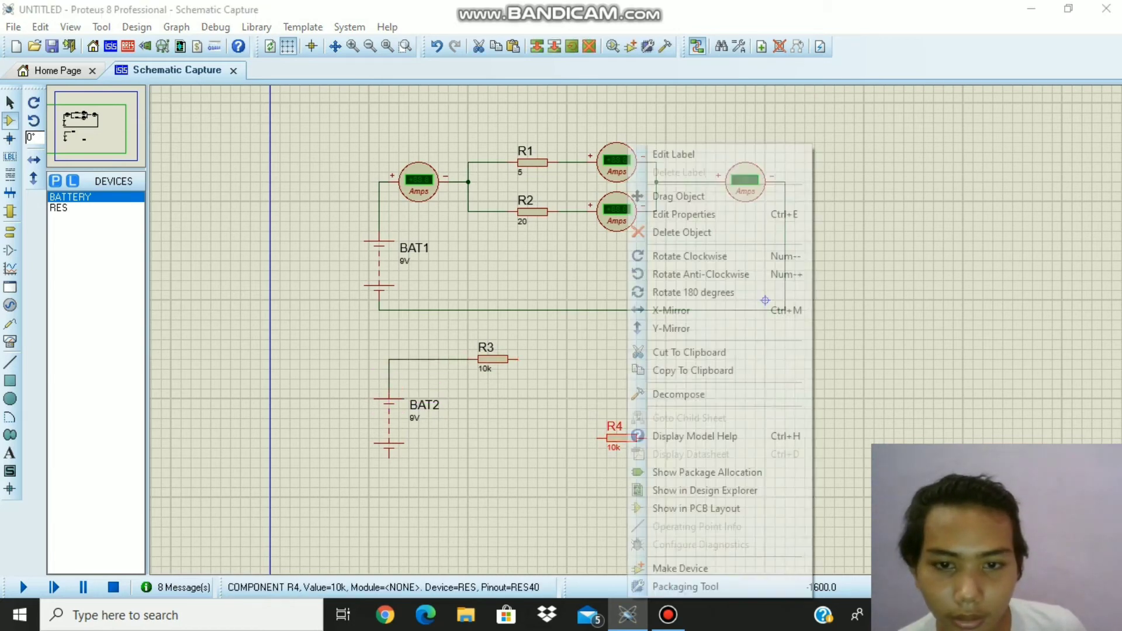
pyautogui.click(713, 255)
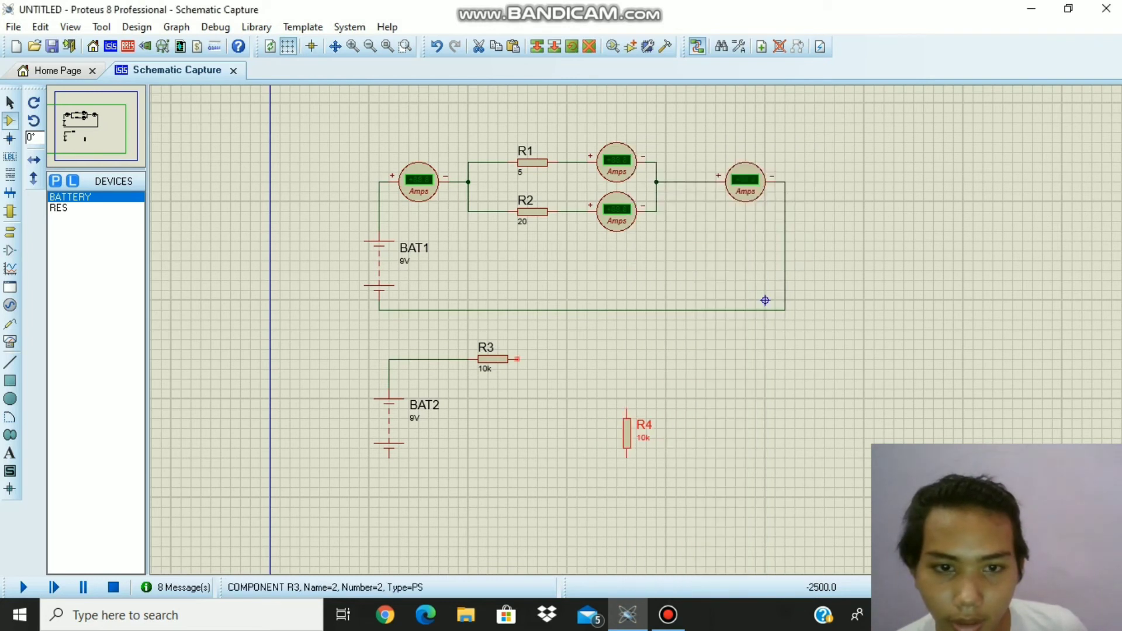
pyautogui.click(516, 359)
pyautogui.click(626, 410)
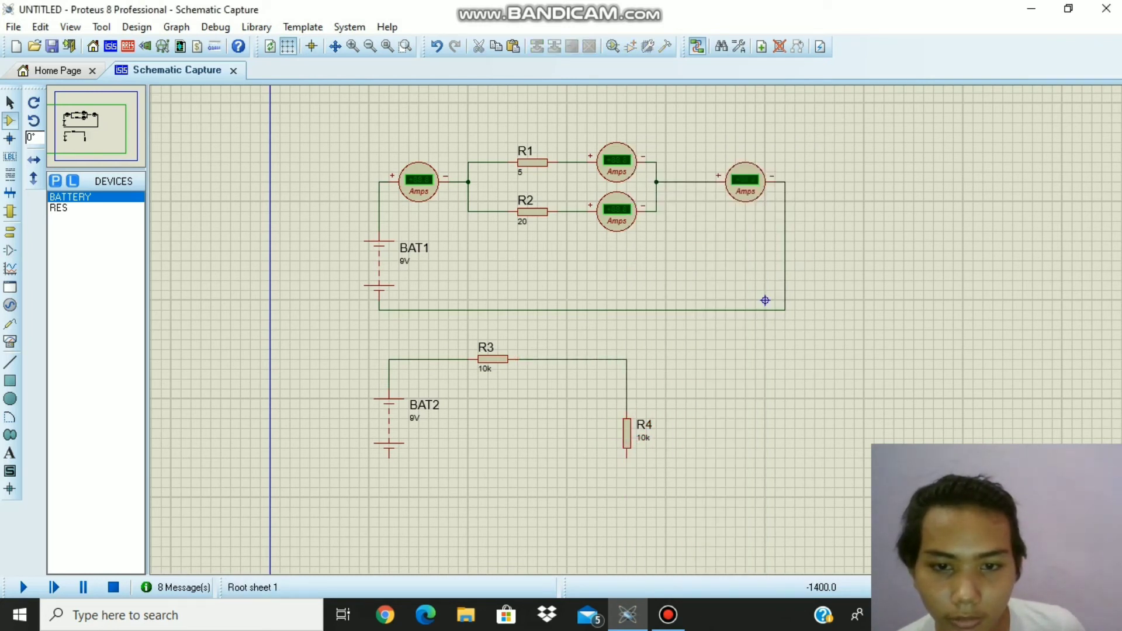
pyautogui.click(626, 458)
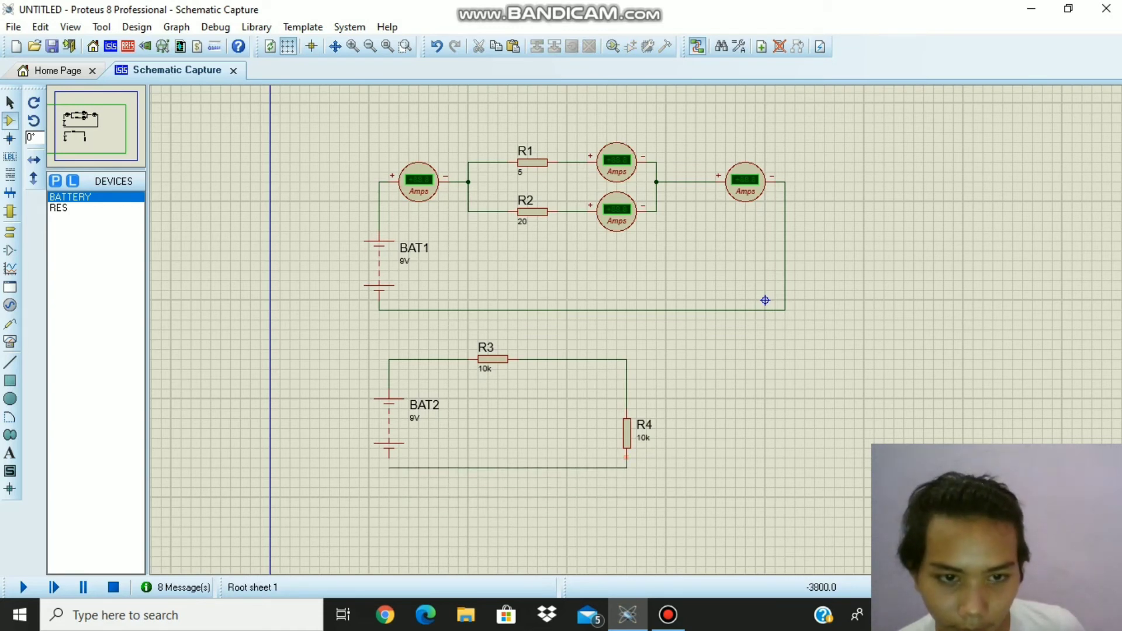
pyautogui.click(389, 459)
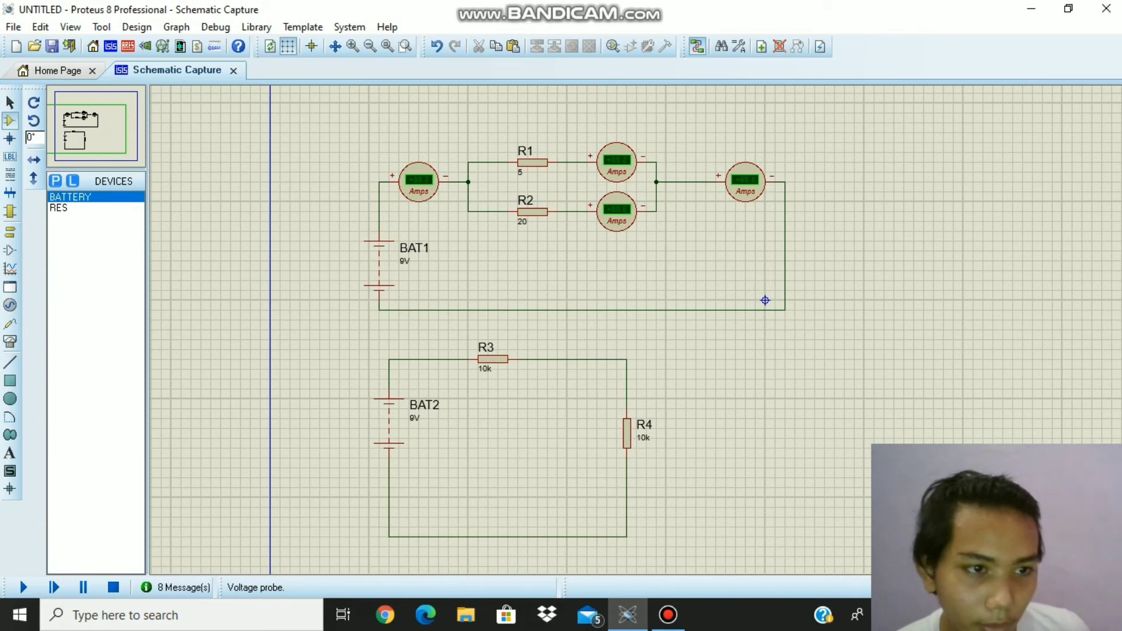
# Place two DC voltmeters in the series circuit, one below R3 and one to the right of R4.
pyautogui.click(10, 342)
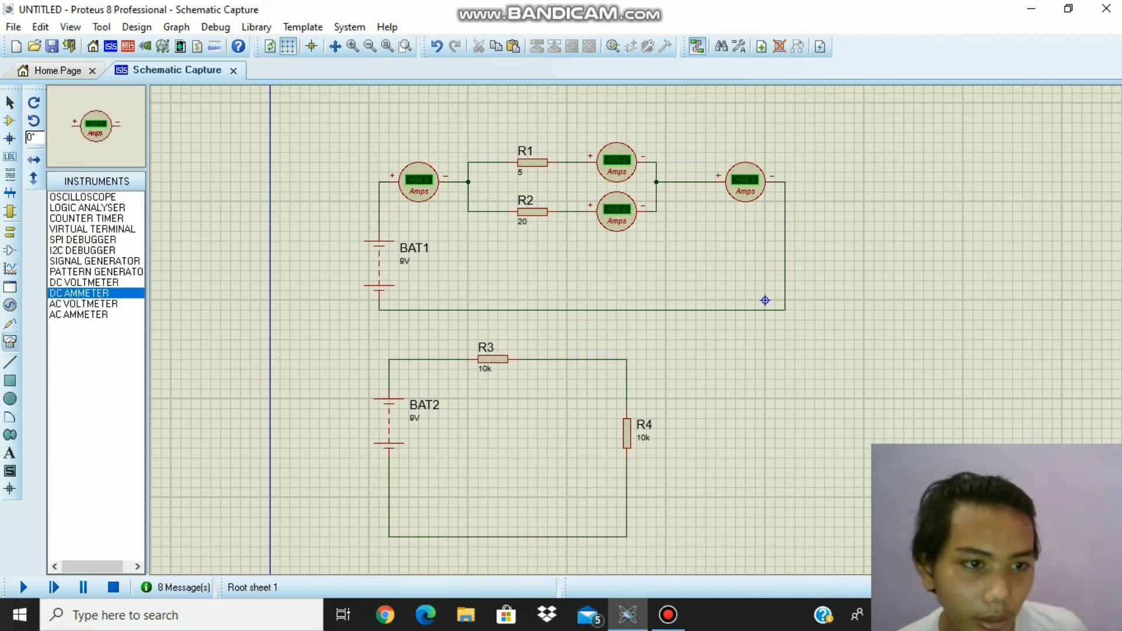
pyautogui.click(83, 282)
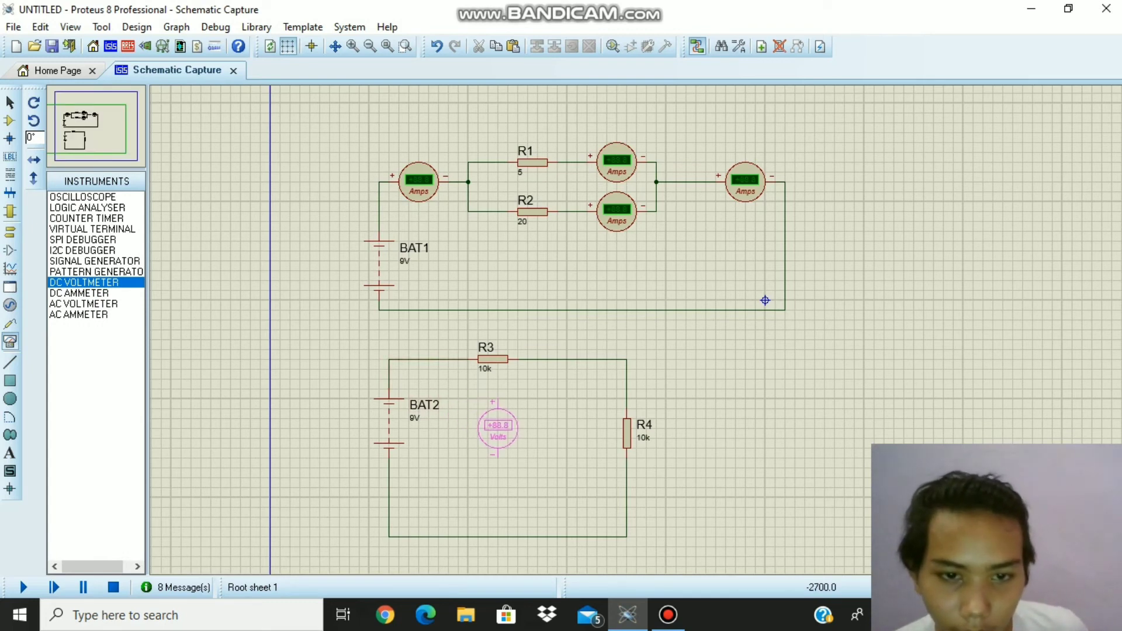
pyautogui.click(498, 426)
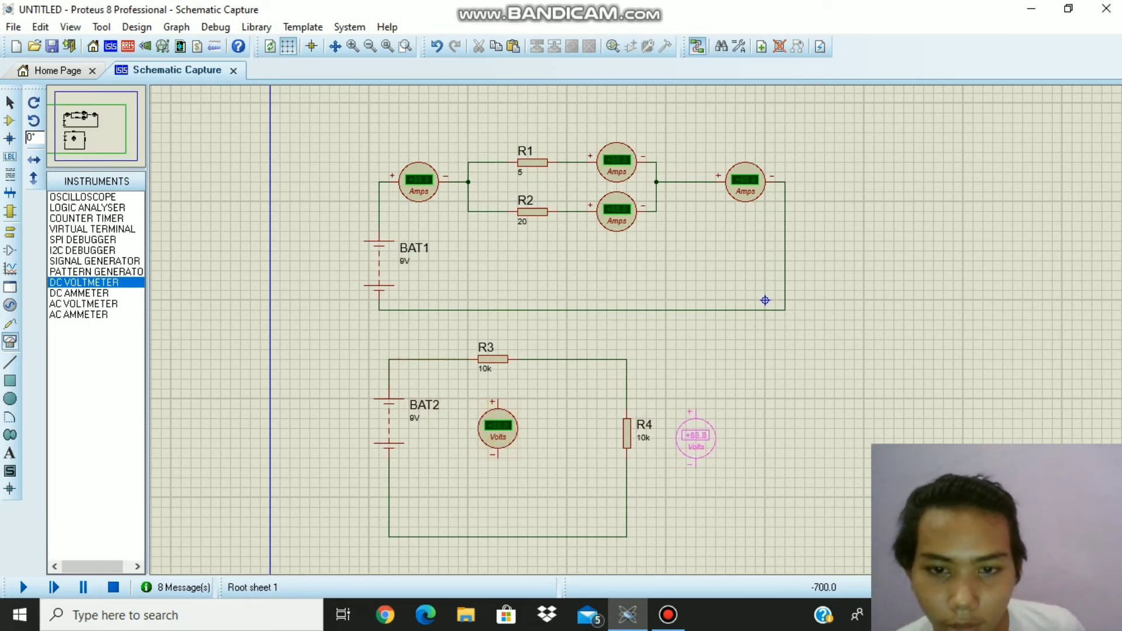
pyautogui.click(696, 437)
# Wire the right-hand voltmeter in parallel across R4, with its positive terminal at R4's upper end.
pyautogui.click(695, 409)
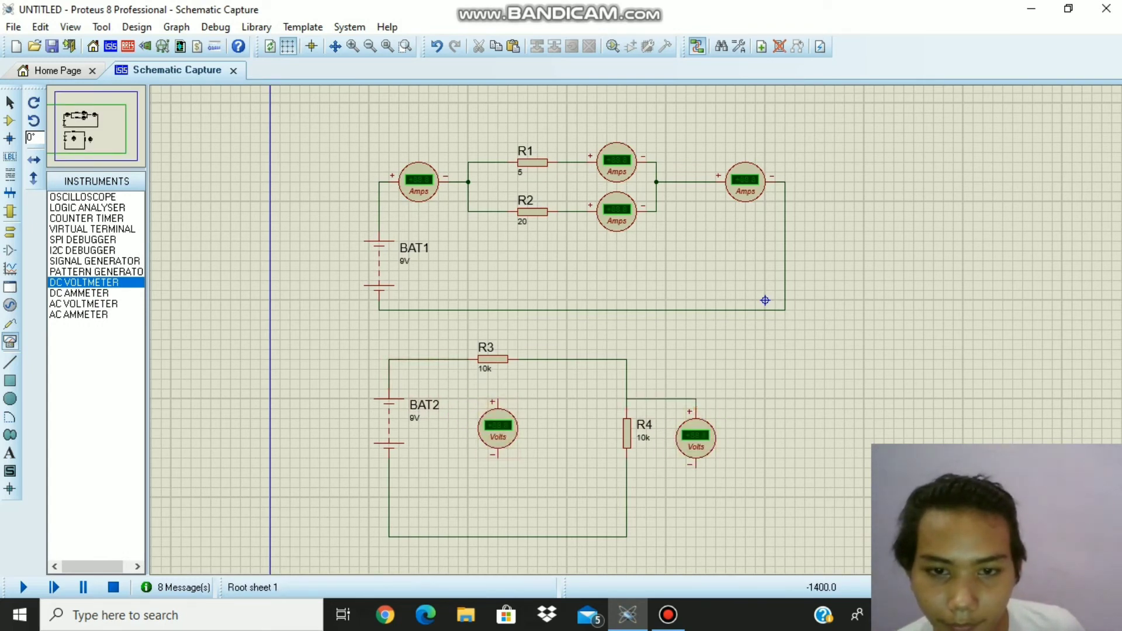
pyautogui.click(626, 399)
pyautogui.click(695, 465)
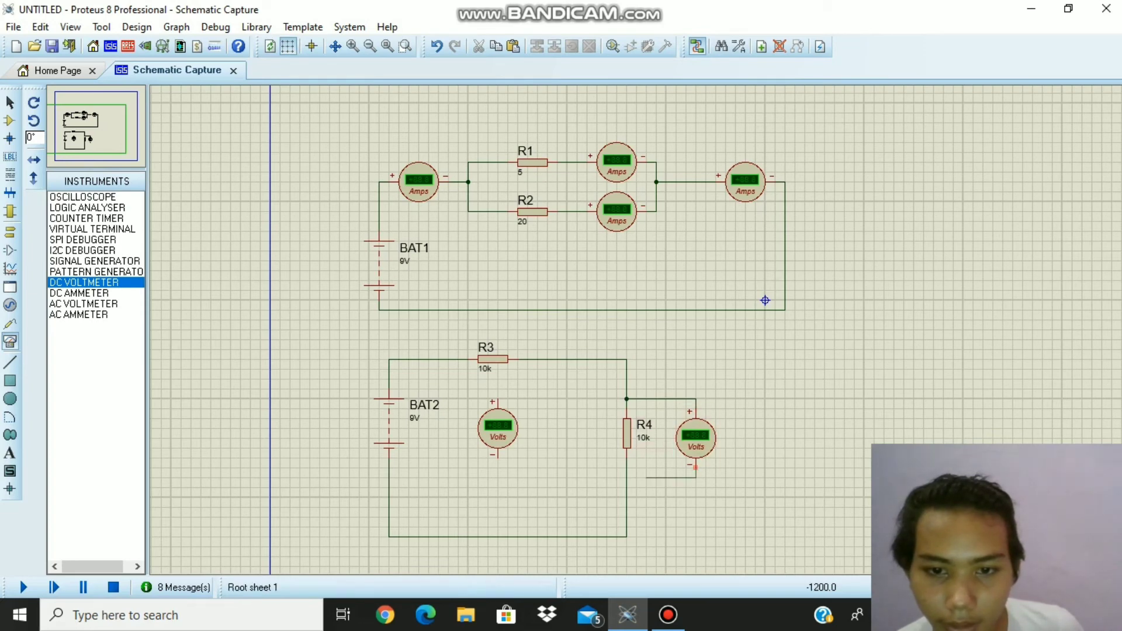
pyautogui.click(626, 477)
# Rotate the voltmeter below R3 anti-clockwise and wire it in parallel across R3, with its positive terminal on the battery side.
pyautogui.rightClick(514, 422)
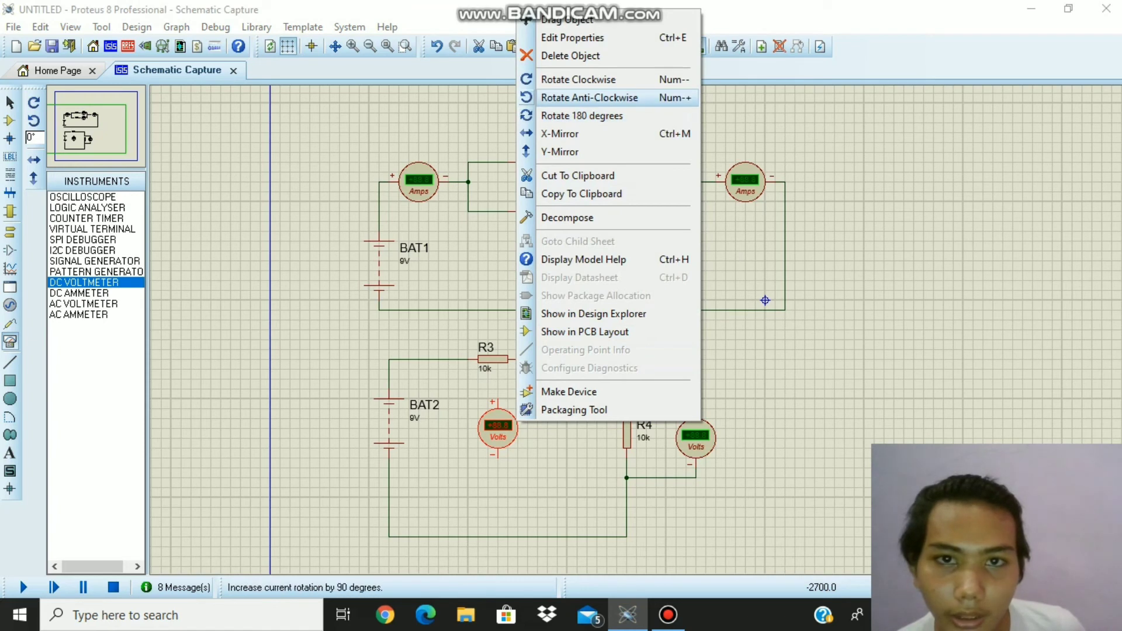
pyautogui.click(590, 97)
pyautogui.click(567, 404)
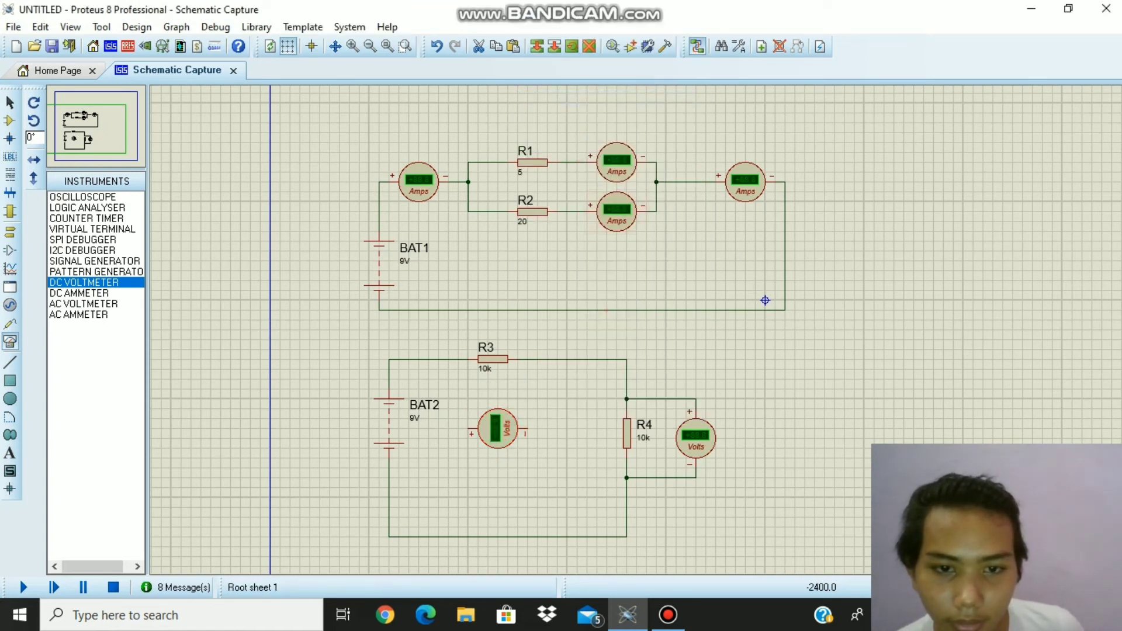
pyautogui.click(528, 428)
pyautogui.click(547, 359)
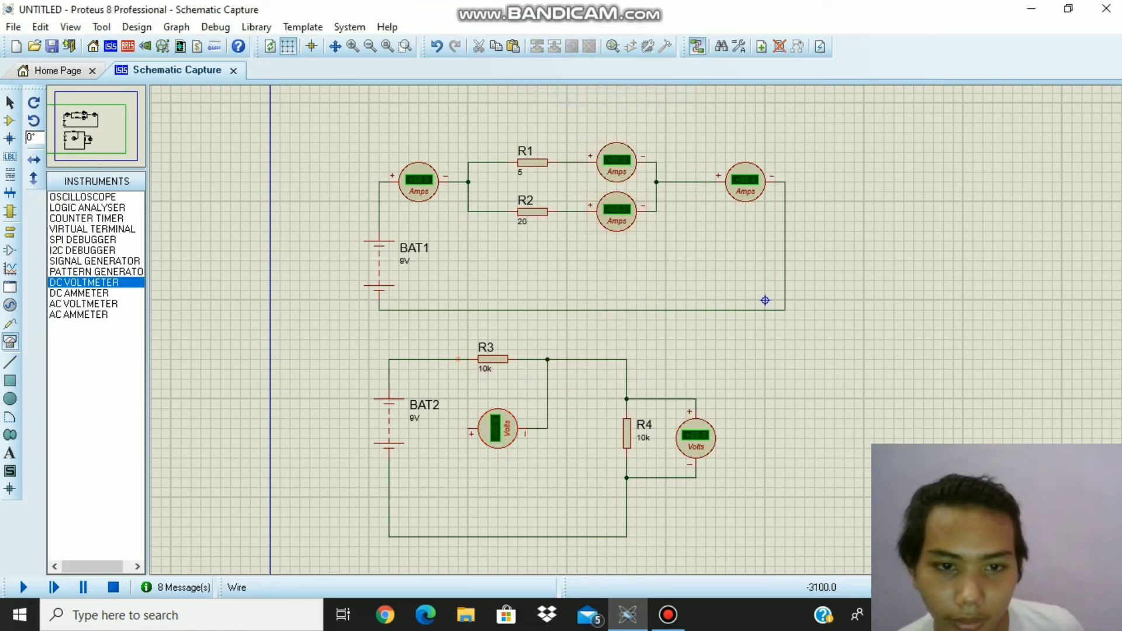
pyautogui.click(458, 359)
pyautogui.click(471, 429)
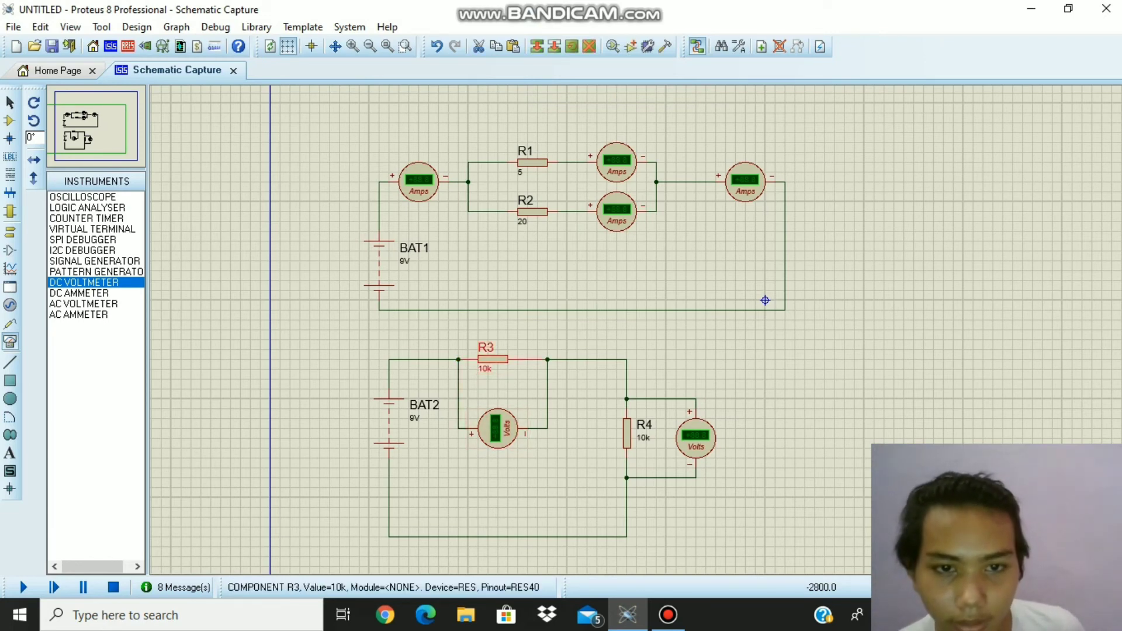
# Set the resistance value of R3 to 5.
pyautogui.doubleClick(487, 368)
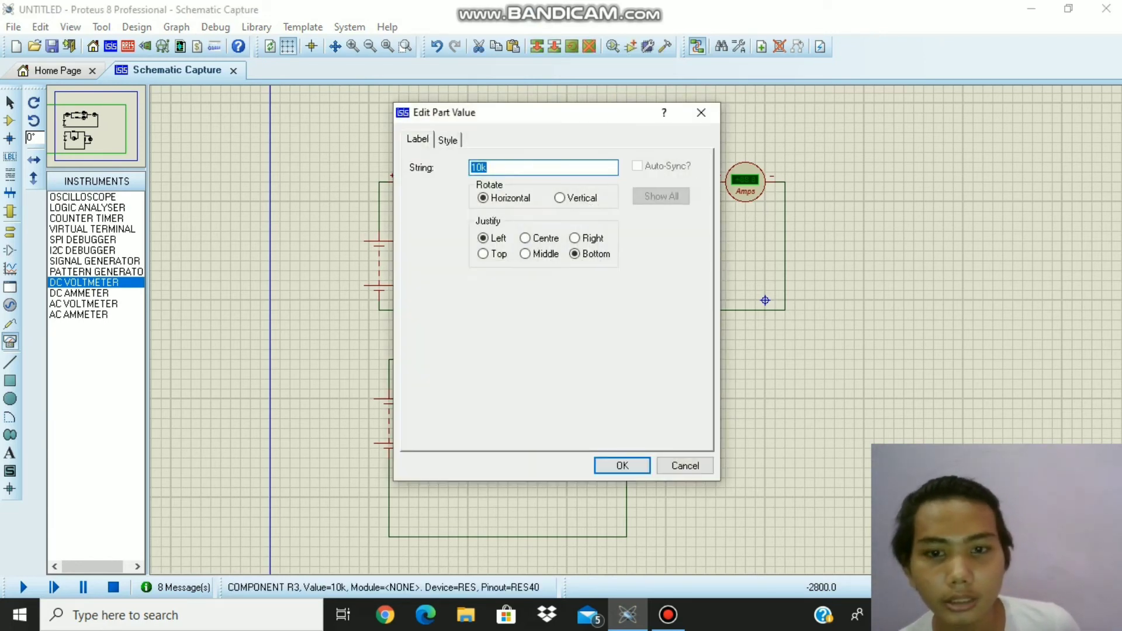
pyautogui.press('BackSpace')
pyautogui.write('5')
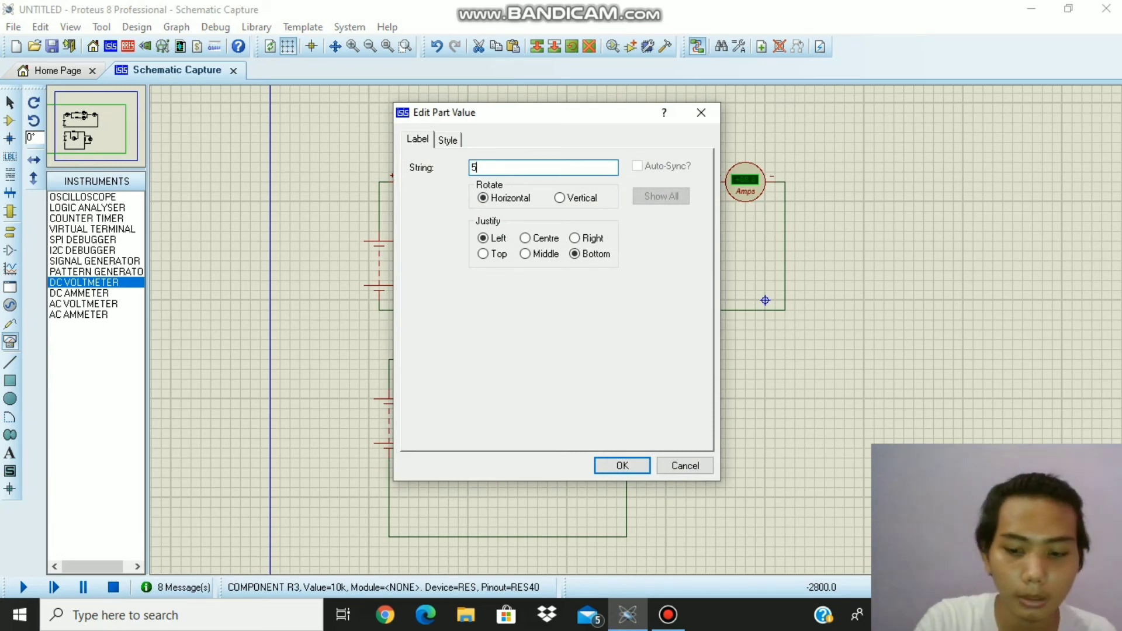
pyautogui.press('Return')
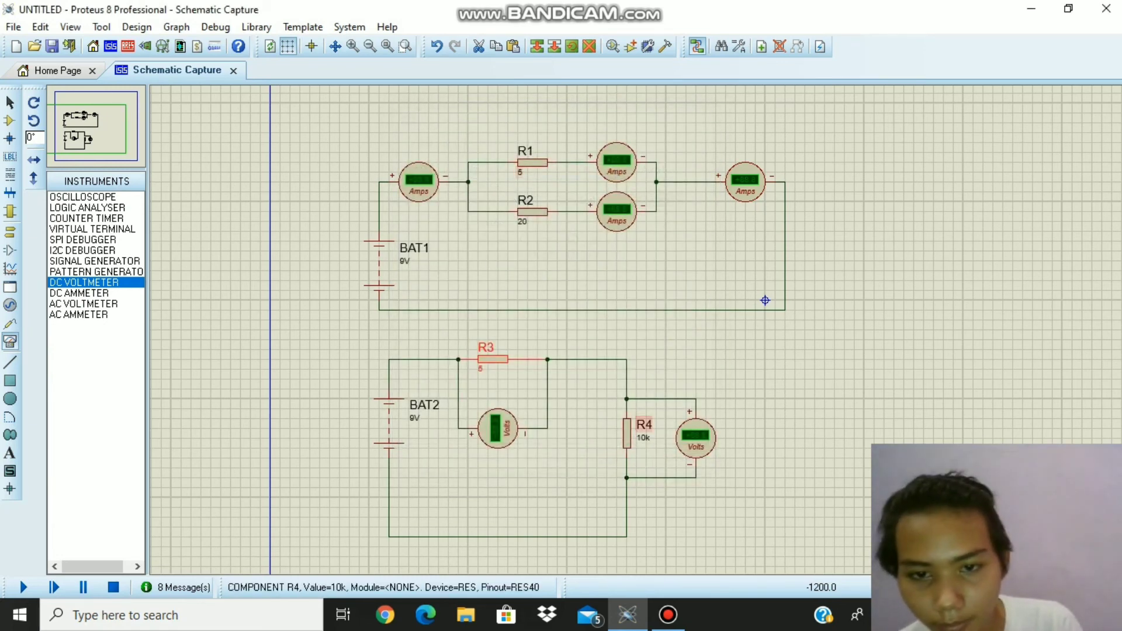
# Set the resistance value of R4 to 20.
pyautogui.doubleClick(643, 438)
pyautogui.press('BackSpace')
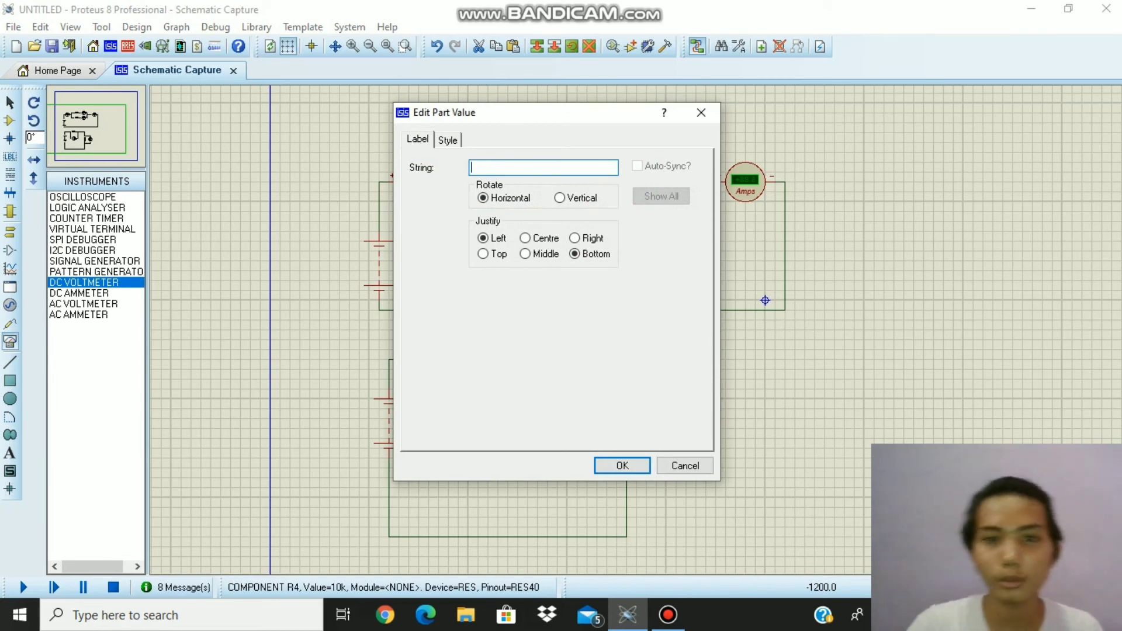
pyautogui.write('20')
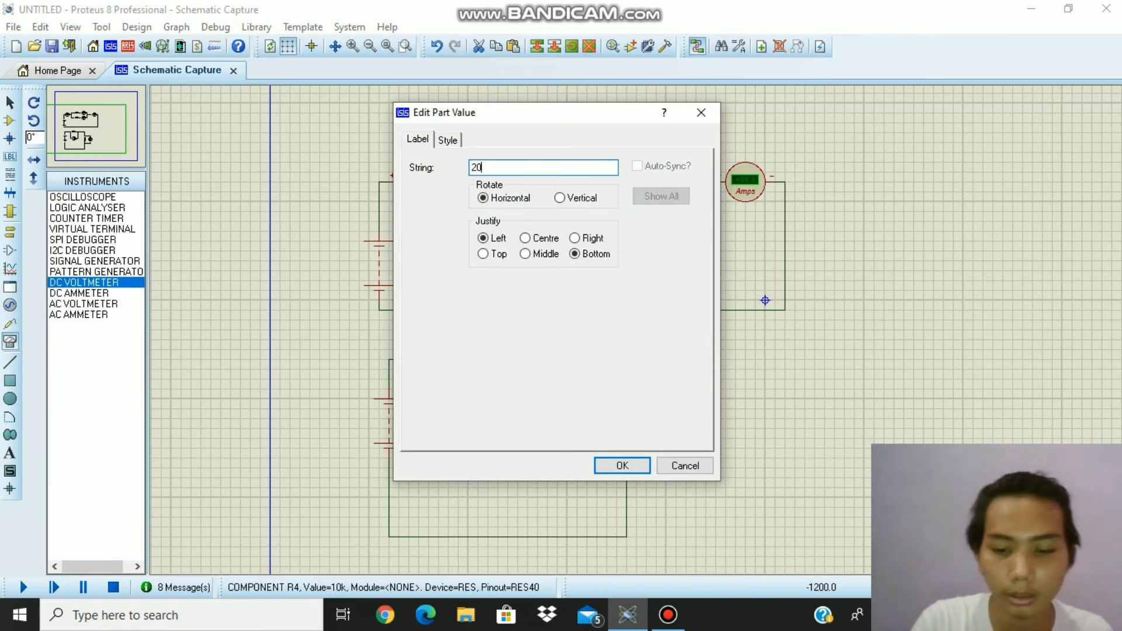
pyautogui.press('Return')
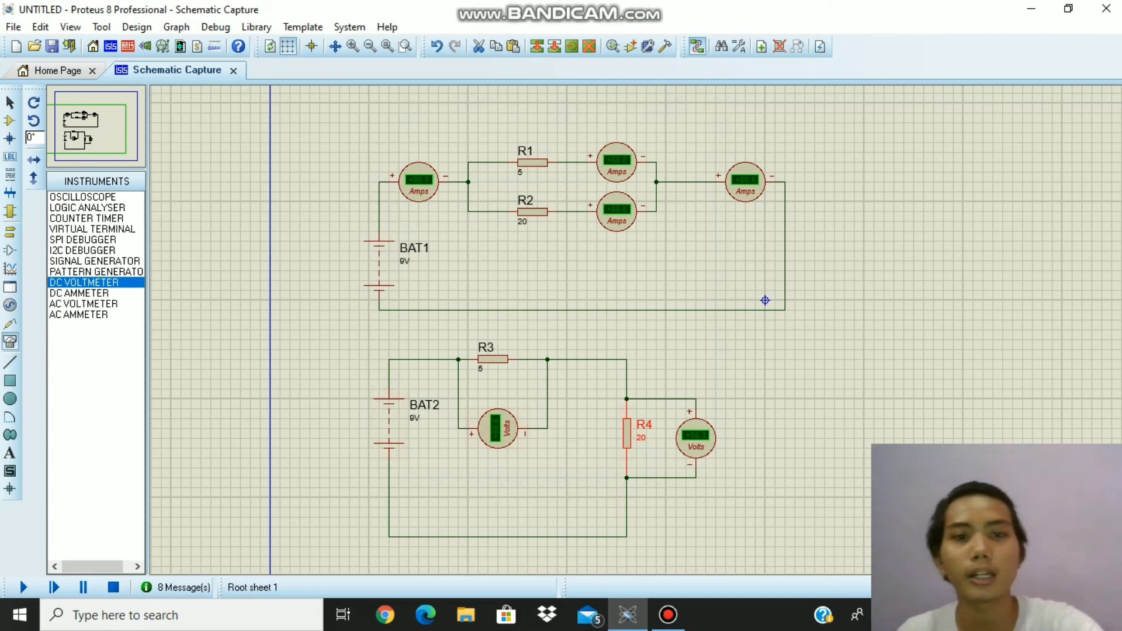
# Run the simulation with both the parallel and the series circuit on the sheet.
pyautogui.click(24, 587)
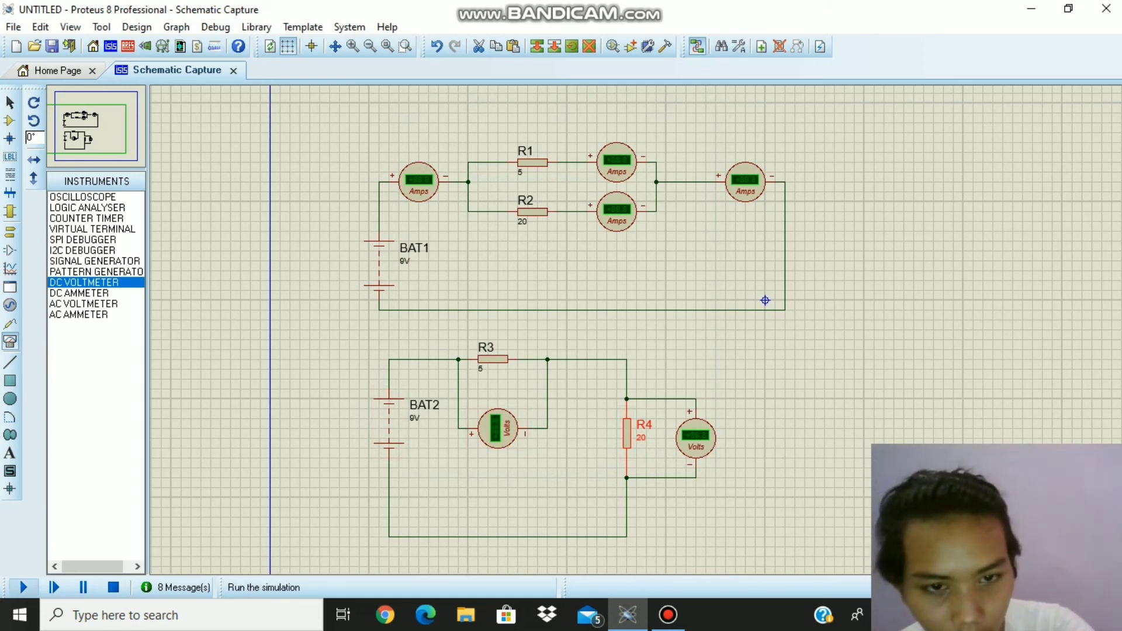